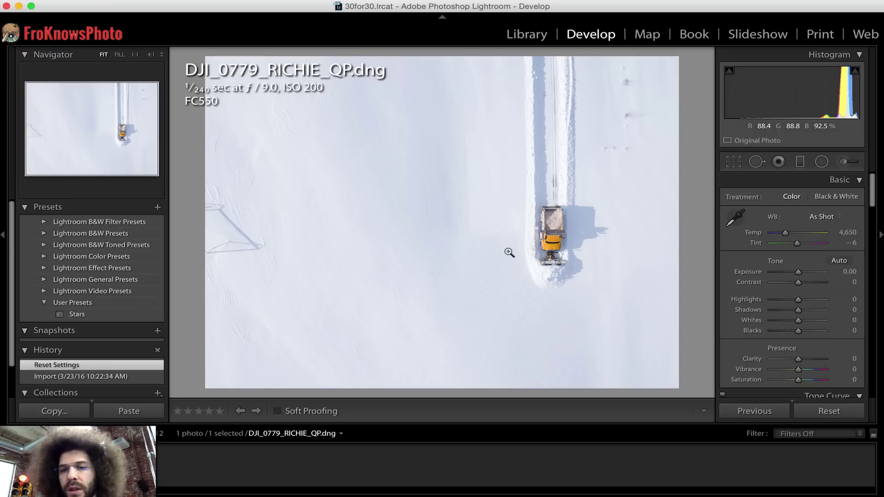
- Check the truck at 1:1, apply the Strong Contrast point curve, and set vibrance +52, saturation +61
left_click(542, 243)
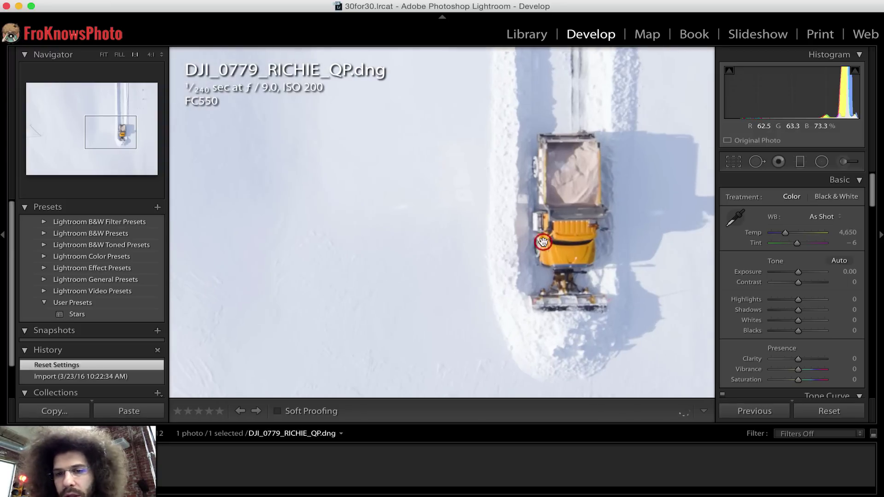
left_click(494, 216)
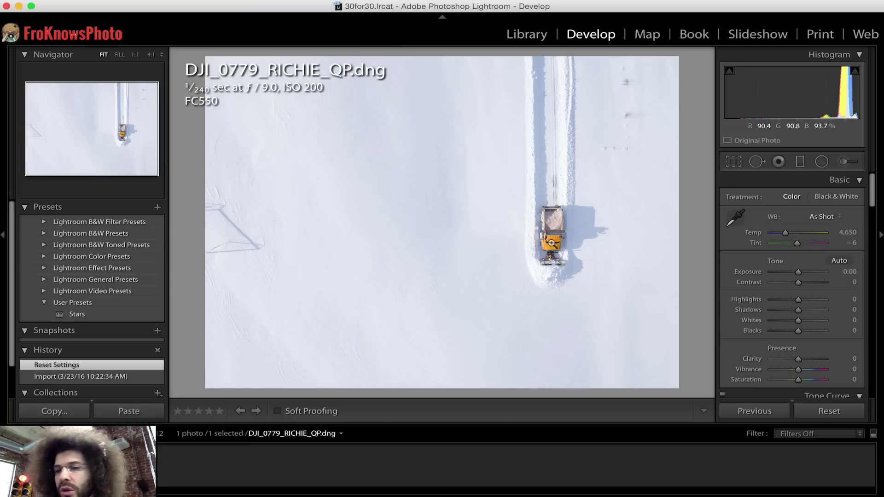
scroll(750, 319, "down", 4)
scroll(750, 318, "down", 6)
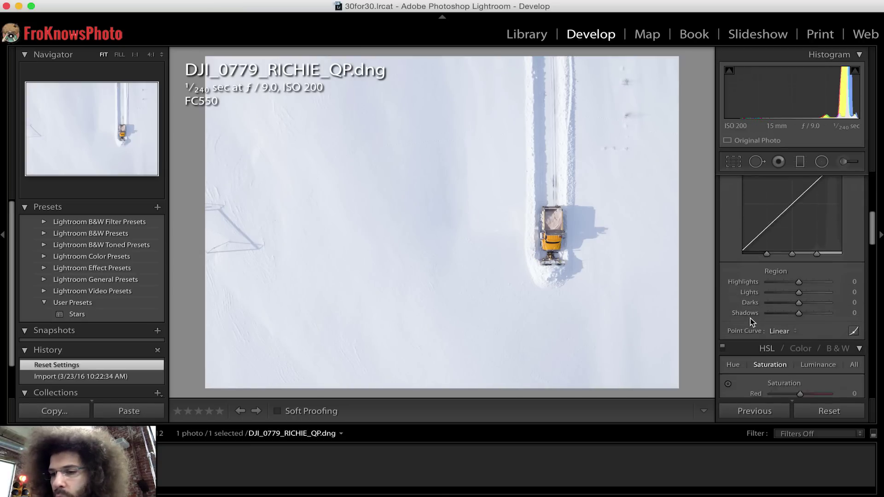
scroll(750, 319, "down", 2)
left_click(778, 294)
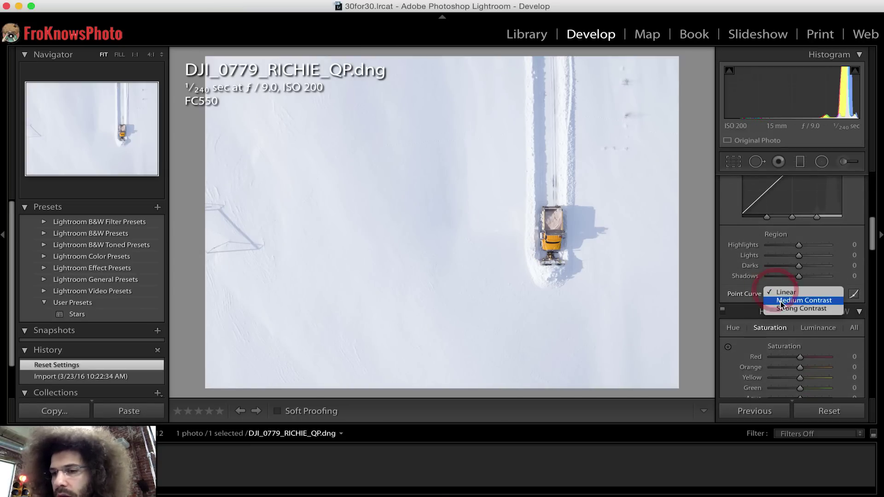
left_click(781, 295)
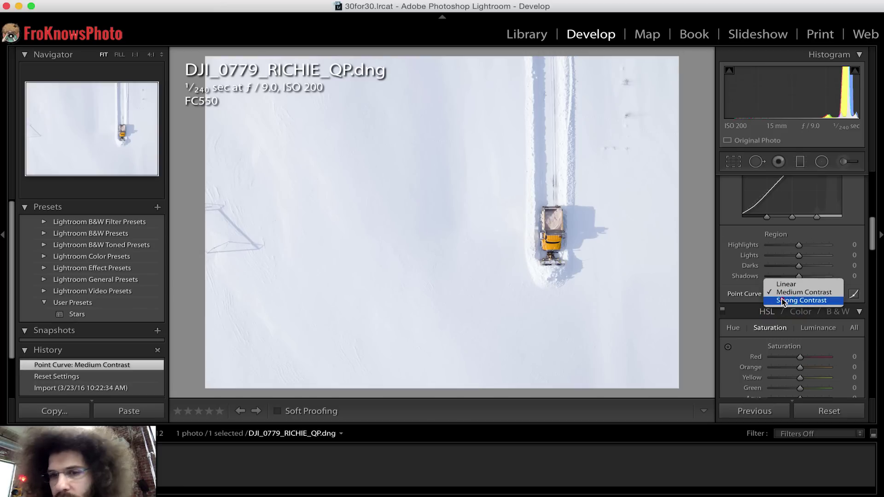
left_click(783, 302)
scroll(787, 301, "up", 5)
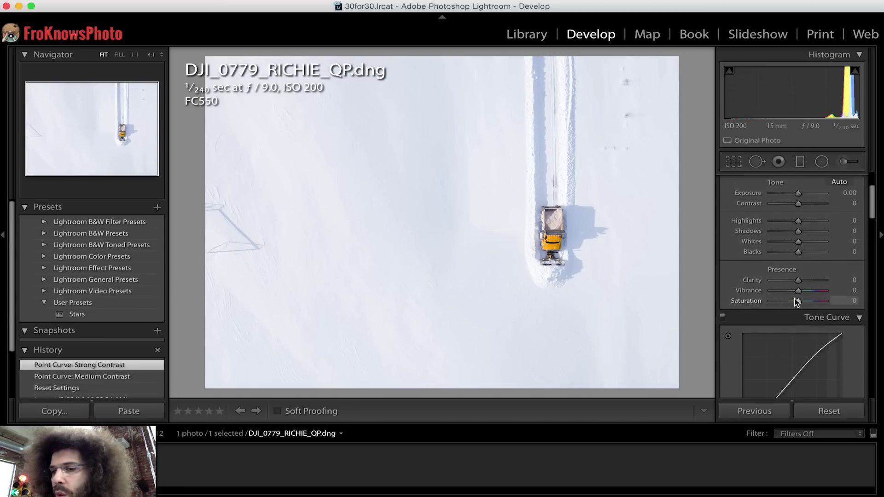
left_click(817, 291)
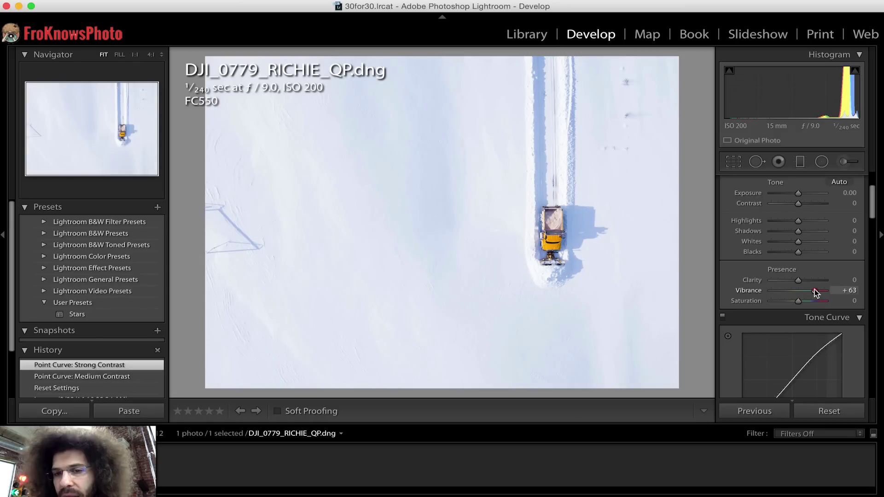
left_click(815, 302)
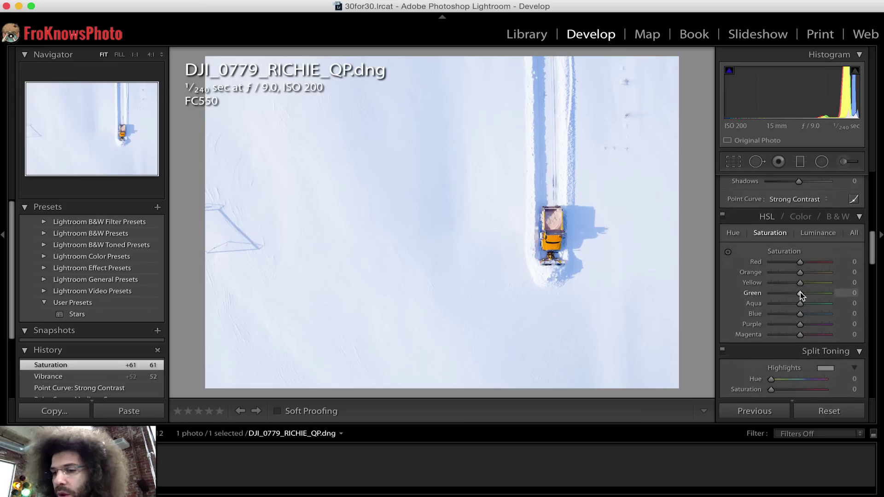
- Try different Blue HSL saturation values, reset it, and settle on -39
left_click(782, 313)
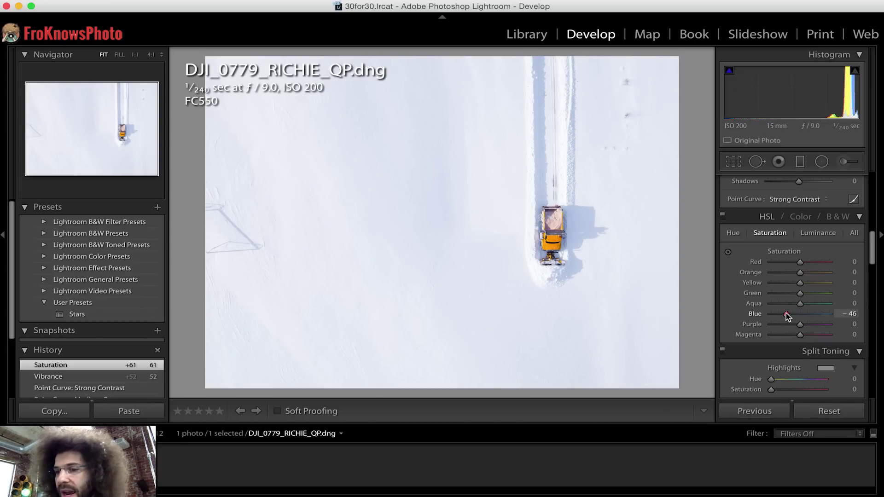
left_click_drag(786, 313, 826, 315)
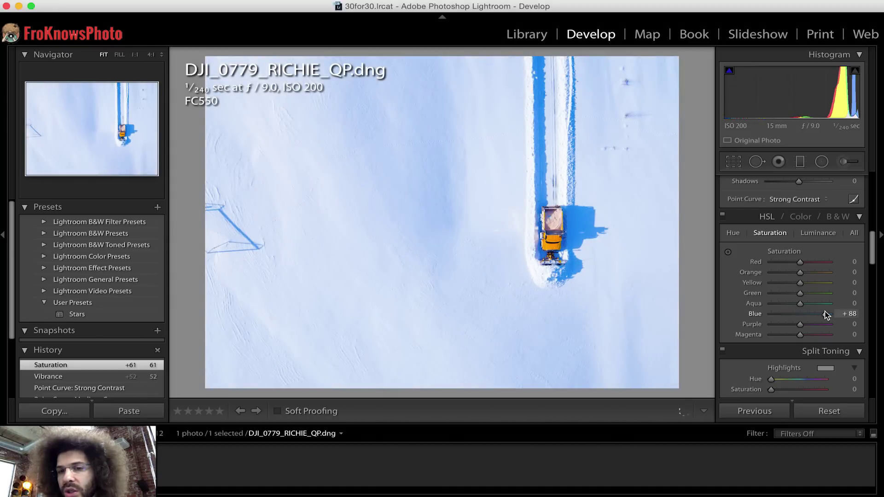
left_click_drag(826, 315, 808, 314)
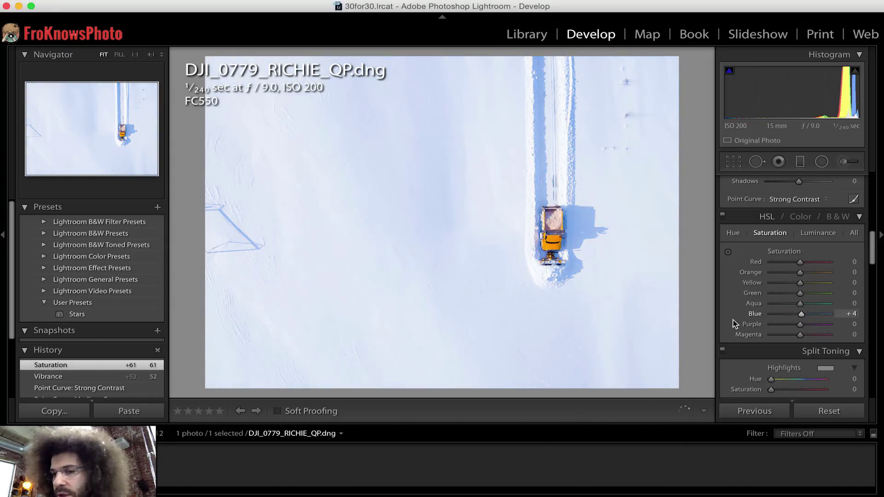
double_click(754, 313)
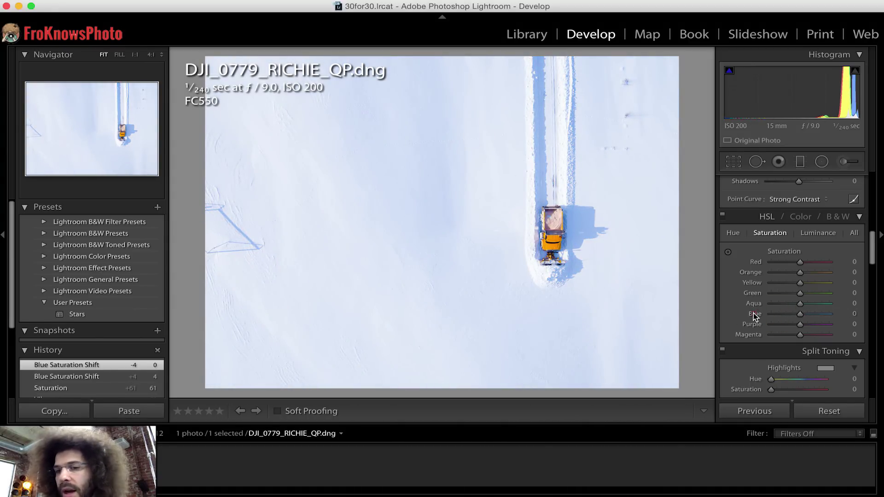
left_click(790, 313)
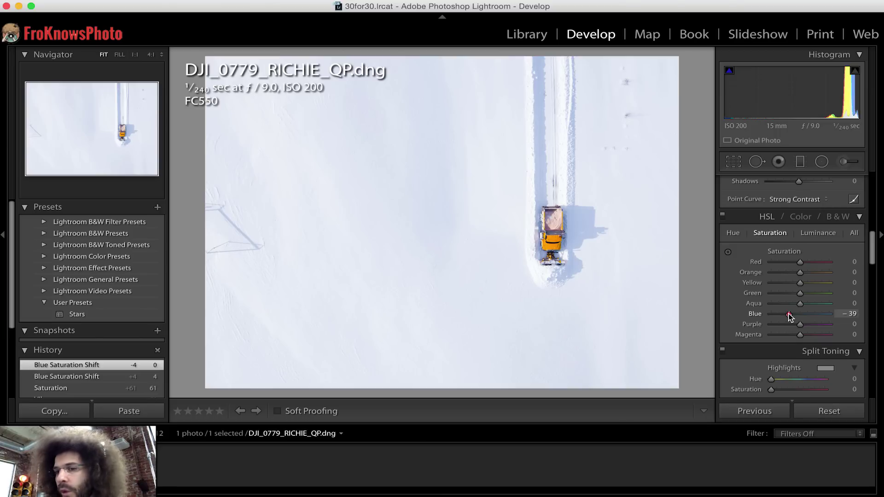
scroll(788, 314, "up", 6)
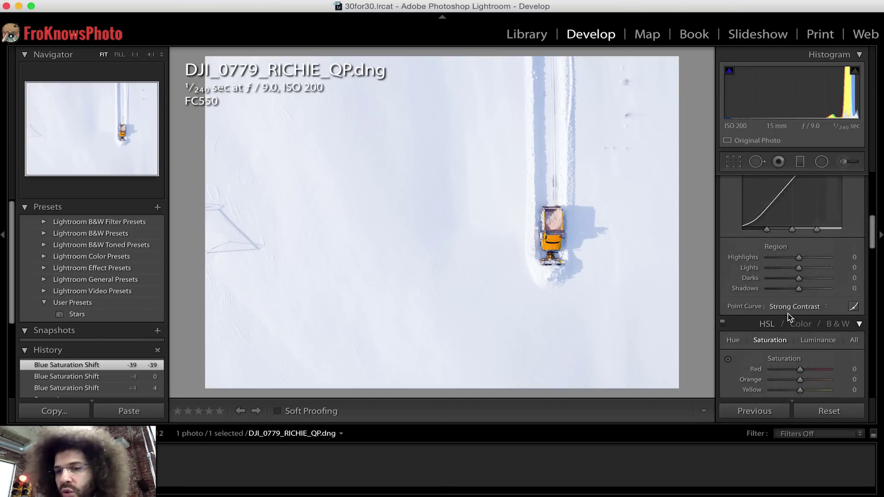
scroll(788, 314, "up", 4)
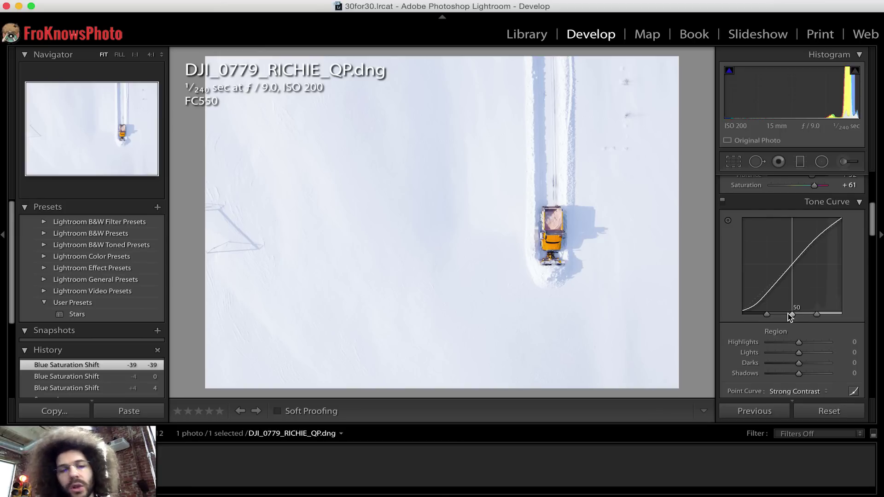
scroll(788, 314, "up", 4)
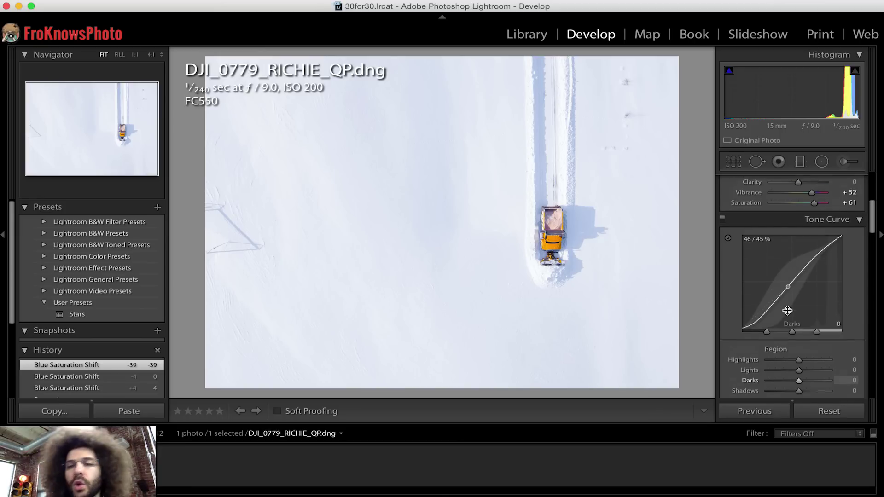
scroll(788, 313, "up", 4)
- Set Contrast to +88, Highlights to -48, Vibrance to +30 and Saturation to +15
left_click_drag(799, 283, 819, 284)
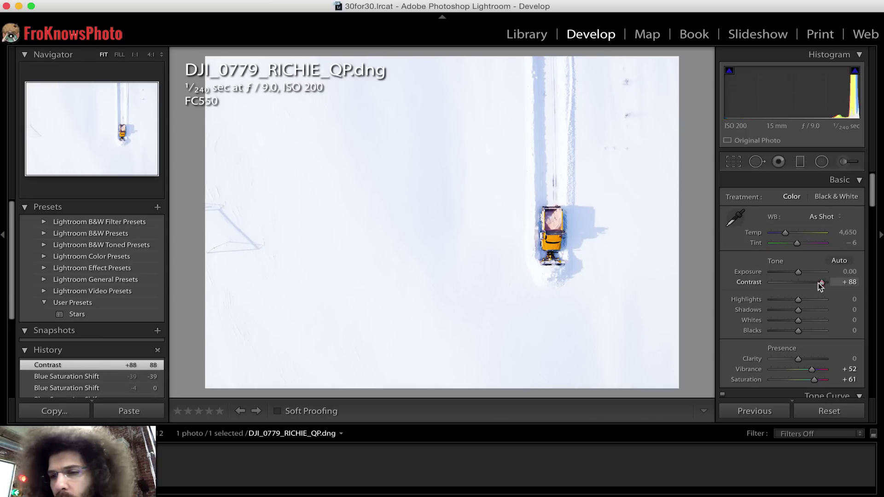
mouse_move(797, 299)
left_mouse_down()
mouse_move(772, 301)
mouse_move(824, 300)
left_mouse_up()
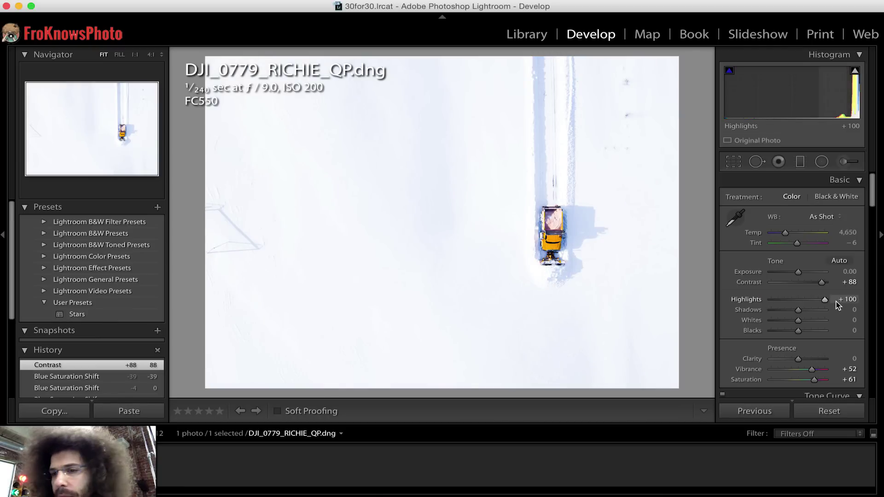
left_click_drag(824, 300, 785, 301)
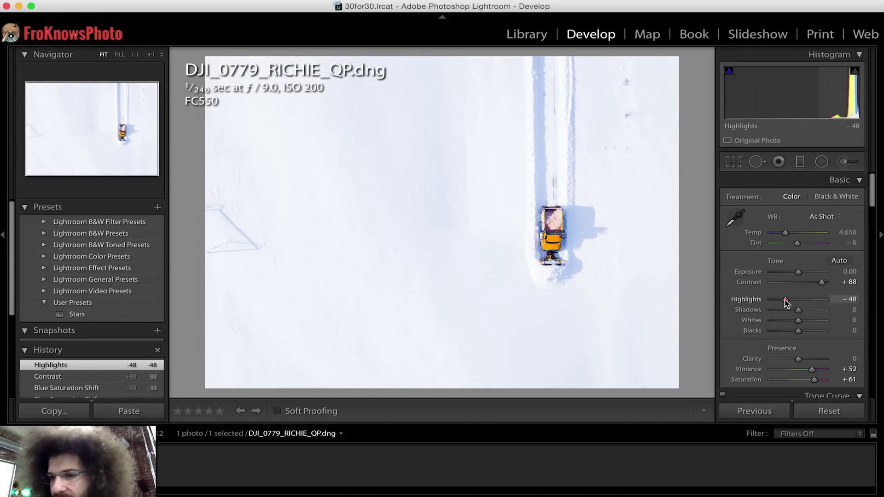
scroll(801, 311, "down", 2)
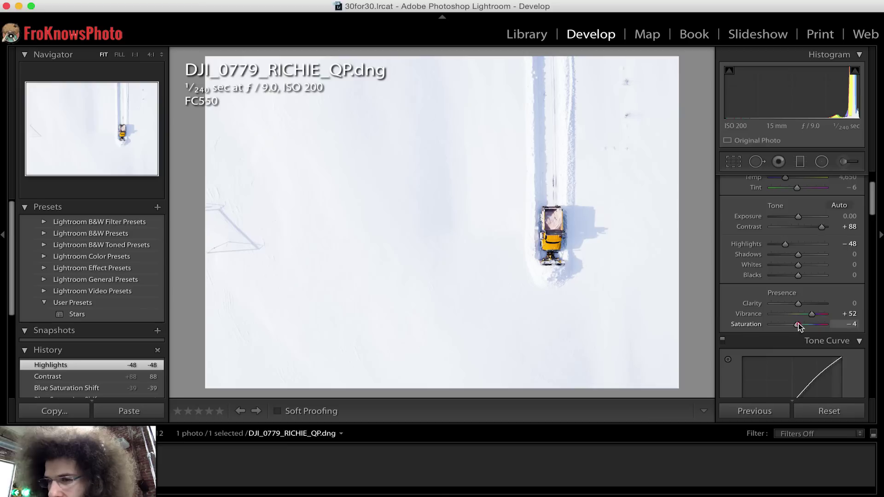
left_click_drag(803, 324, 807, 315)
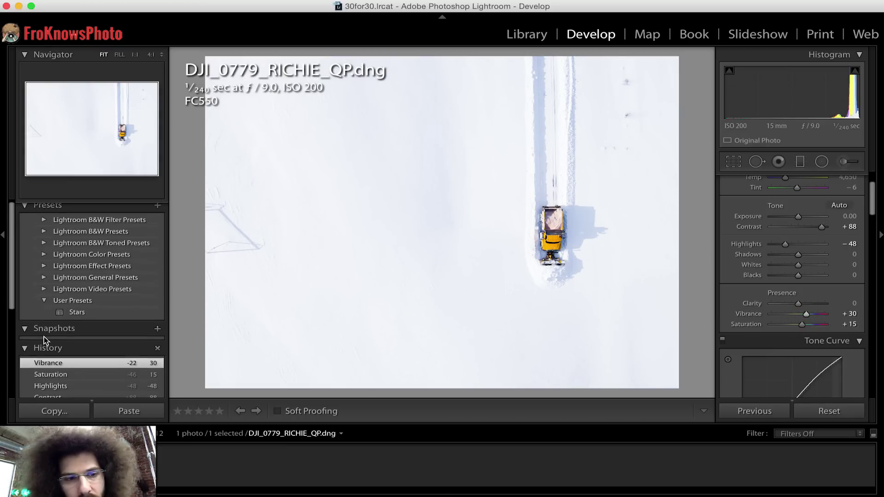
scroll(32, 335, "down", 3)
scroll(33, 335, "down", 3)
scroll(42, 324, "down", 3)
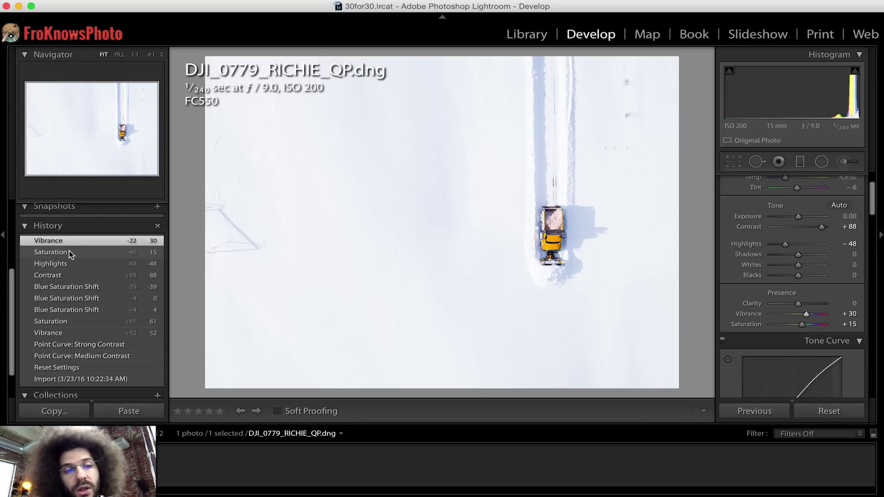
- Compare the earlier Saturation and Reset Settings history states against the current edit
left_click(70, 254)
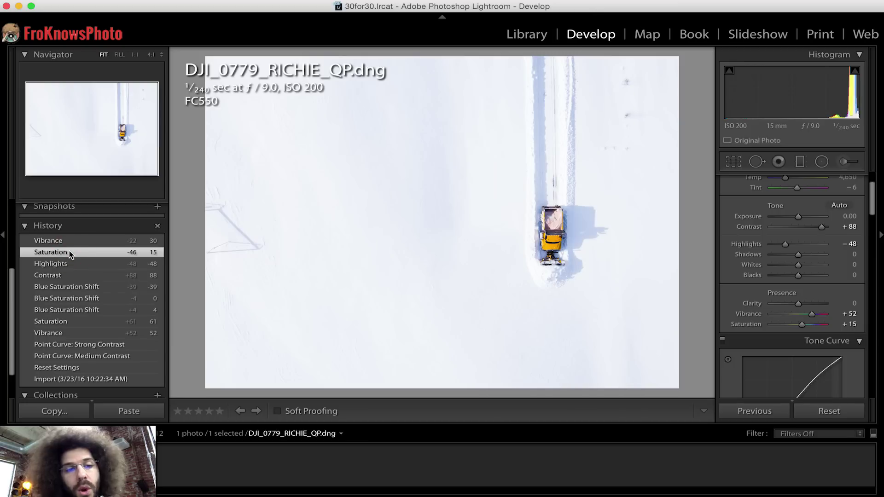
left_click(85, 368)
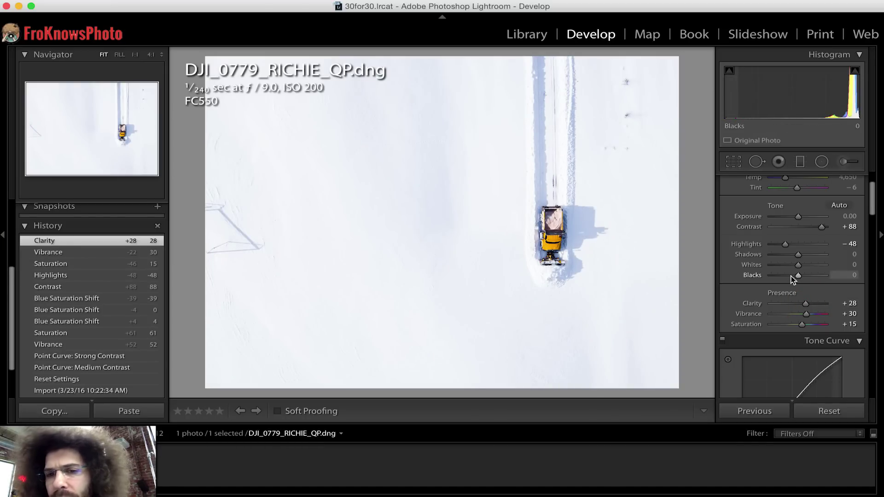
- Set exposure to -0.70, ease contrast to +20, and apply the Medium Contrast point curve
left_click_drag(797, 216, 794, 217)
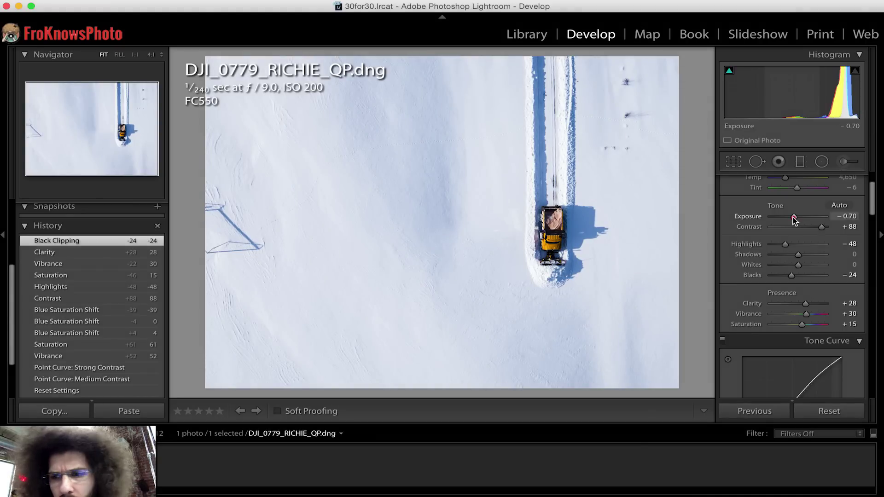
left_click_drag(820, 227, 803, 227)
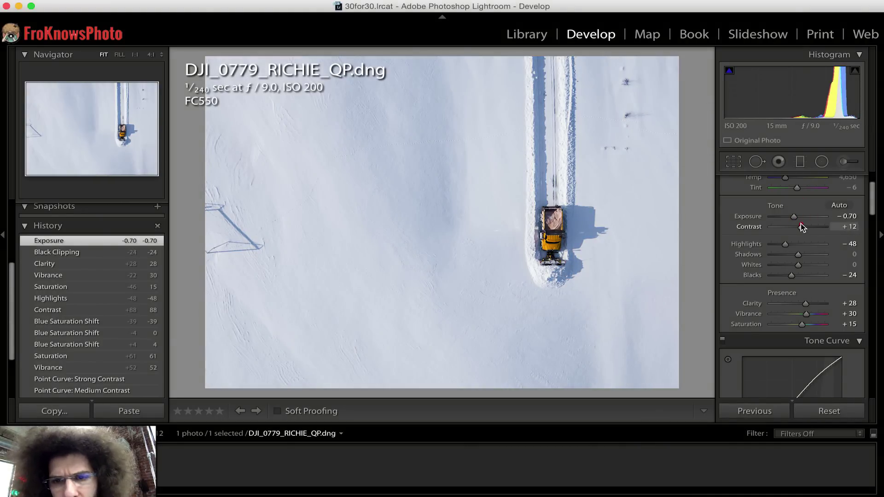
scroll(801, 223, "down", 10)
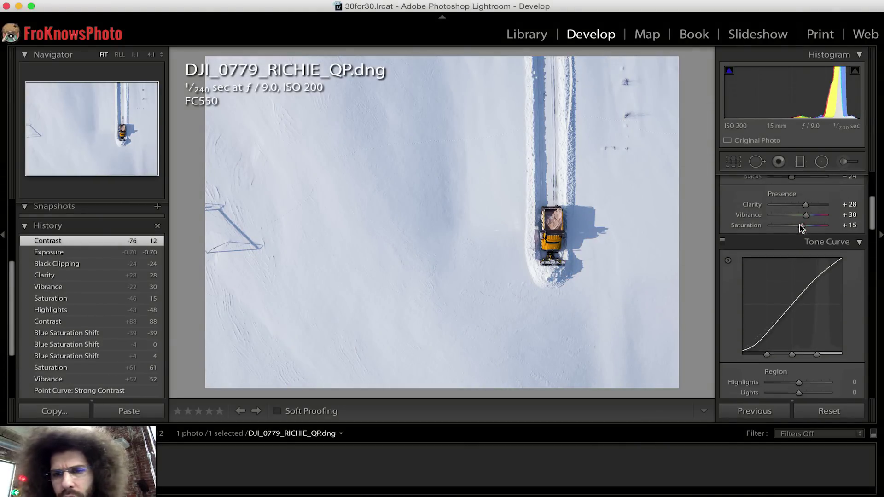
scroll(798, 235, "down", 5)
left_click(796, 253)
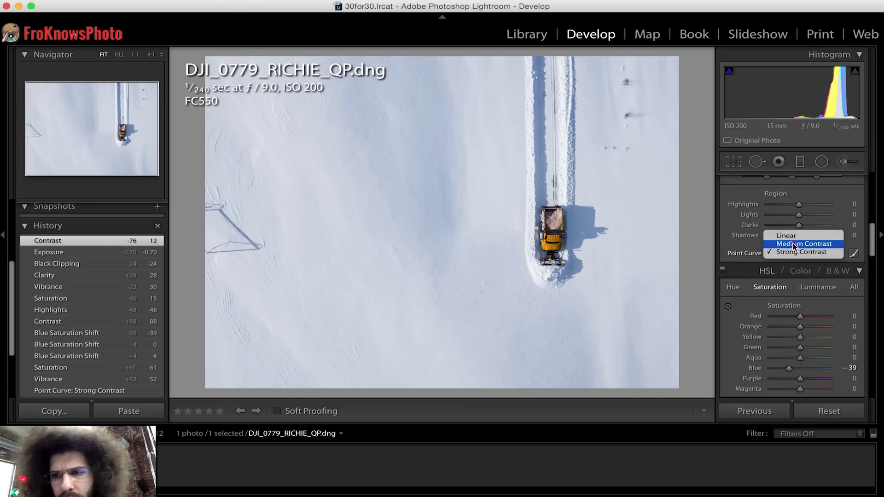
left_click(793, 243)
scroll(795, 249, "up", 10)
scroll(799, 264, "up", 5)
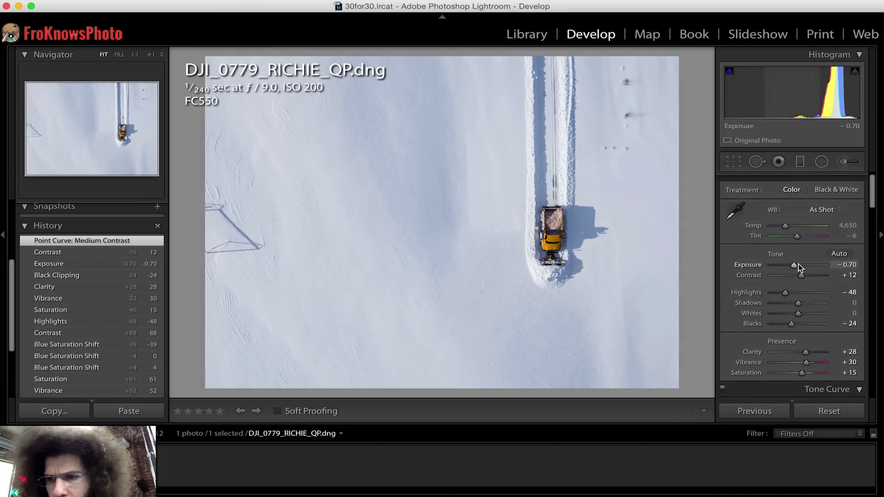
left_click_drag(801, 282, 806, 281)
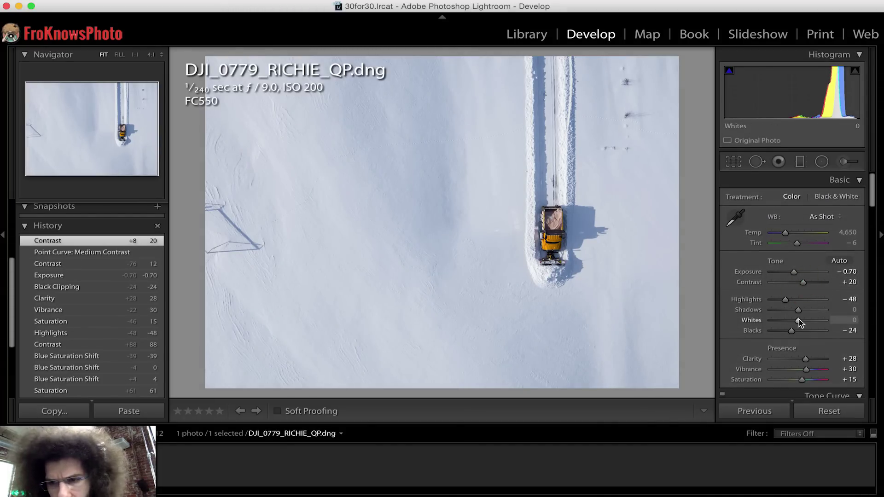
- Lower Whites to +19 and inspect the left-side snow tracks and shadow at 1:1
left_click_drag(806, 320, 803, 320)
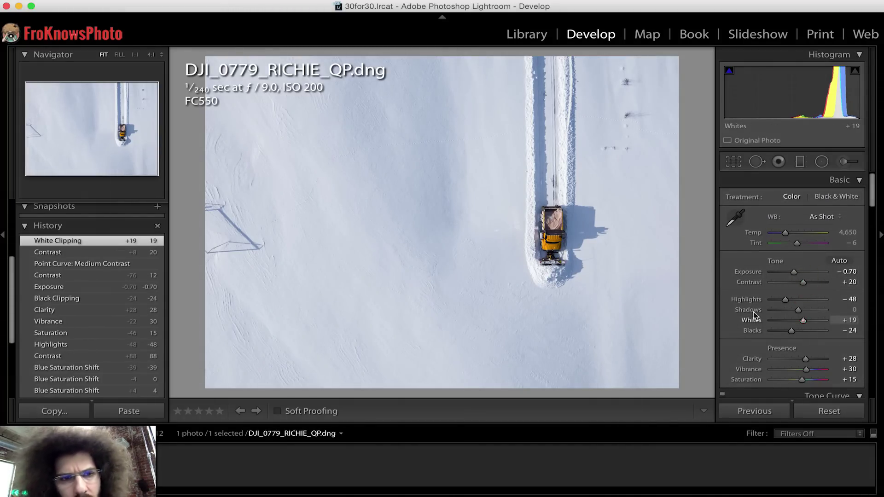
left_click(225, 221)
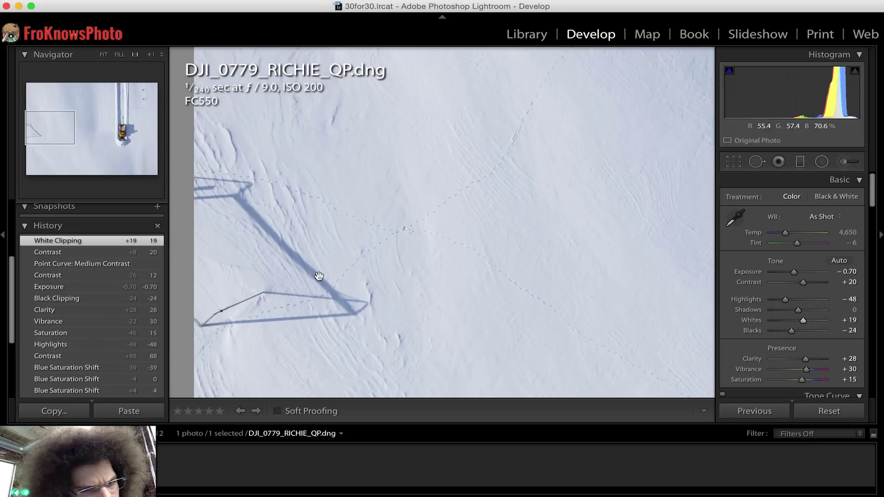
left_click(264, 194)
left_click(238, 219)
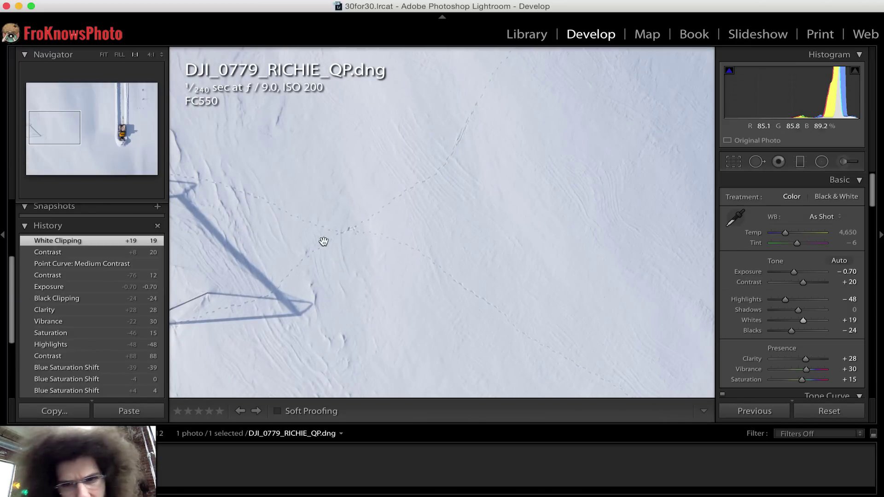
left_click(465, 183)
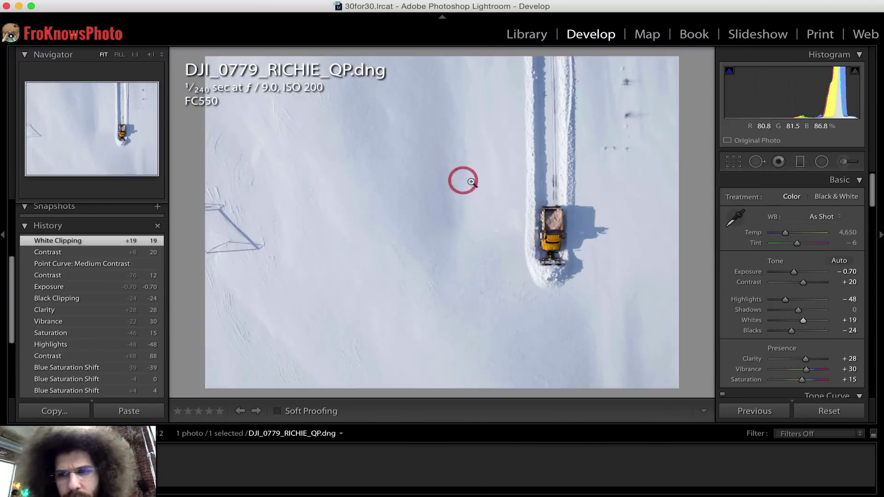
- Paint a Spot Removal heal over the left shadow and move its source to clean snow
left_click(757, 162)
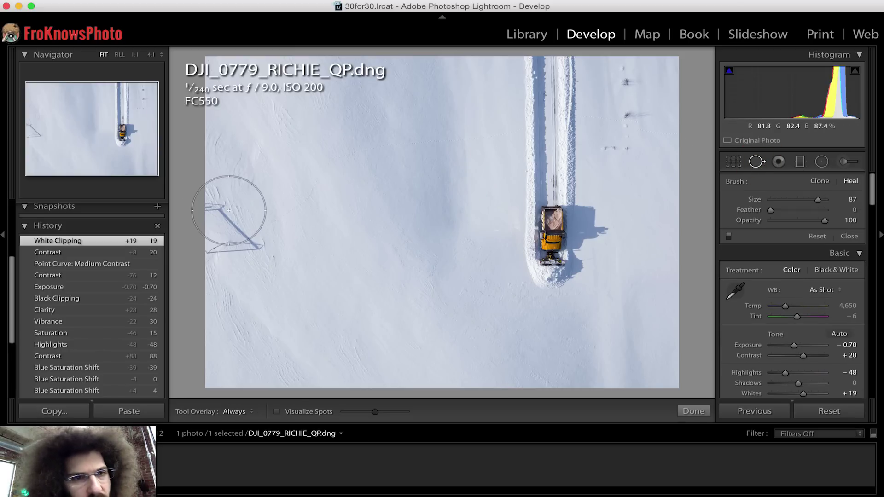
scroll(217, 204, "down", 1)
mouse_move(217, 201)
left_mouse_down()
mouse_move(259, 253)
mouse_move(205, 253)
mouse_move(208, 221)
left_mouse_up()
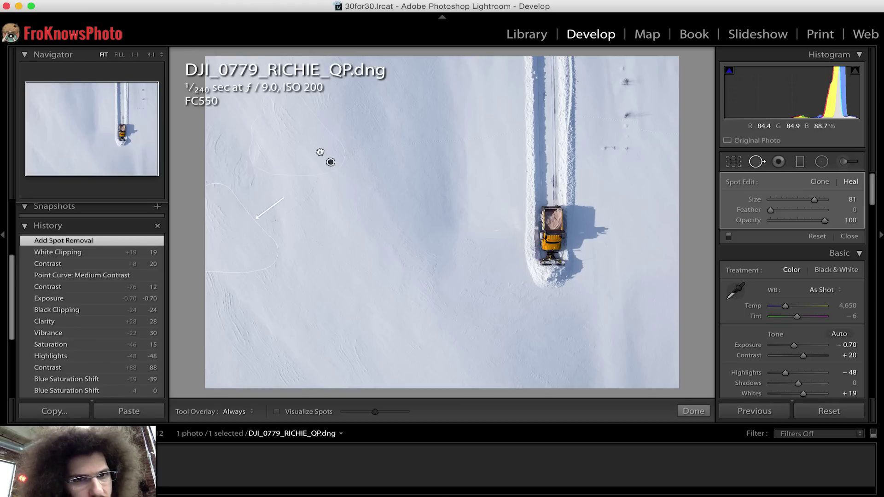
left_click_drag(323, 156, 308, 143)
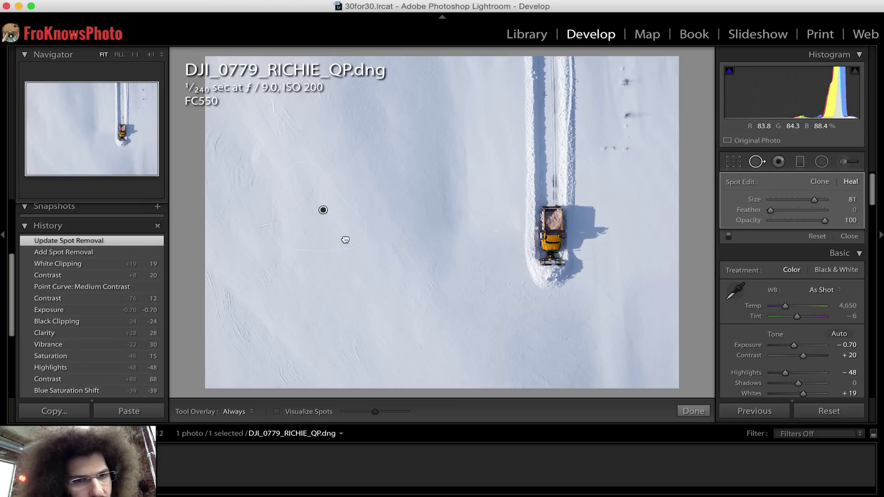
left_click_drag(359, 239, 239, 233)
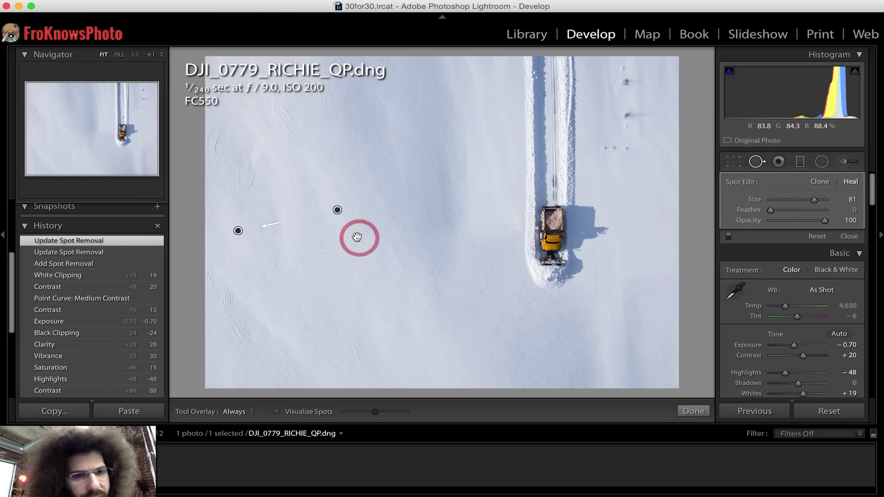
- Zoom in on the heal and shift its source farther toward the top
left_click(229, 230)
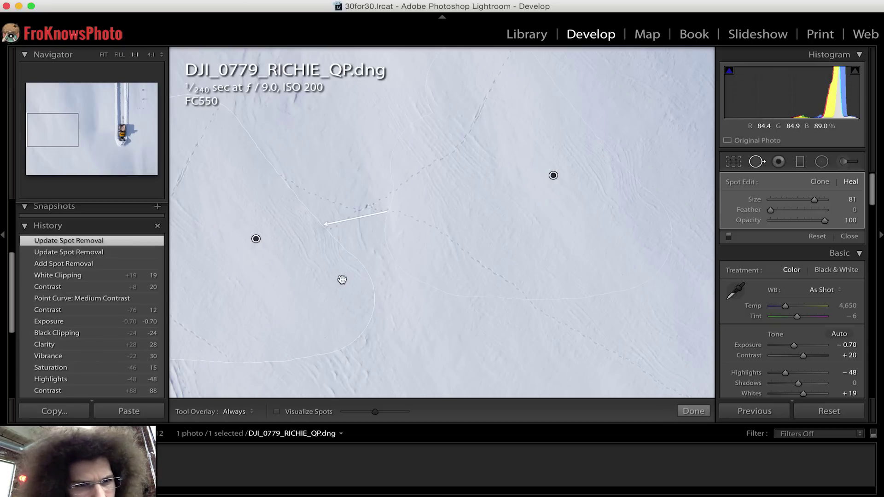
mouse_move(553, 175)
left_mouse_down()
mouse_move(518, 122)
mouse_move(489, 192)
left_mouse_up()
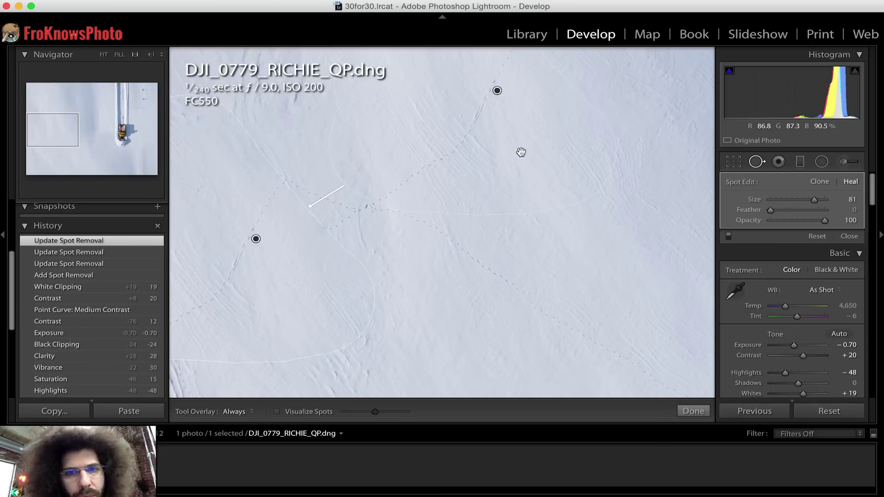
left_click_drag(500, 135, 494, 130)
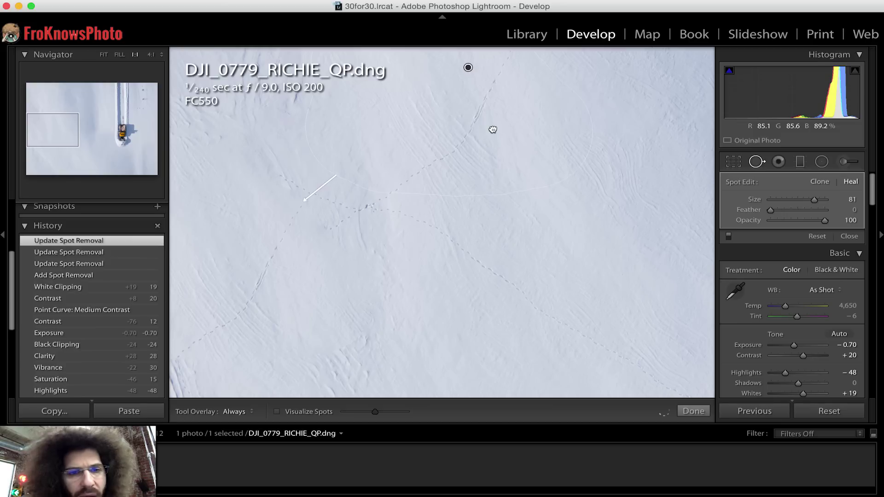
left_click_drag(486, 128, 435, 108)
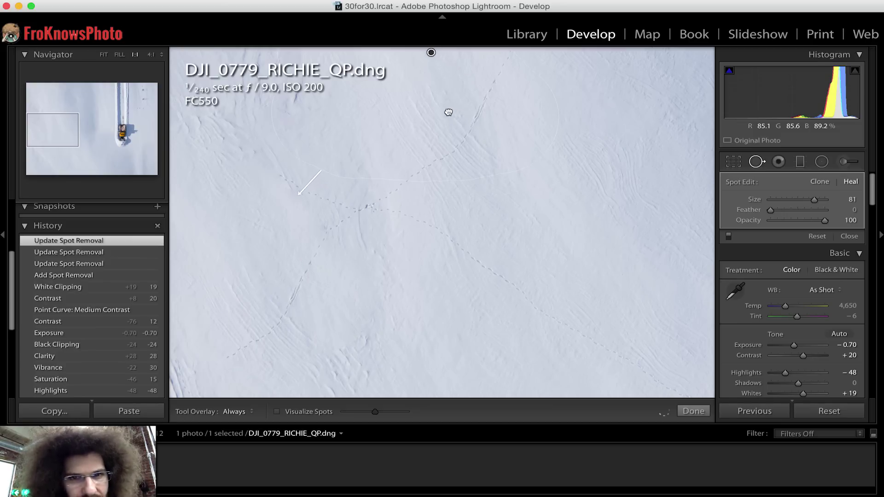
left_click(474, 122)
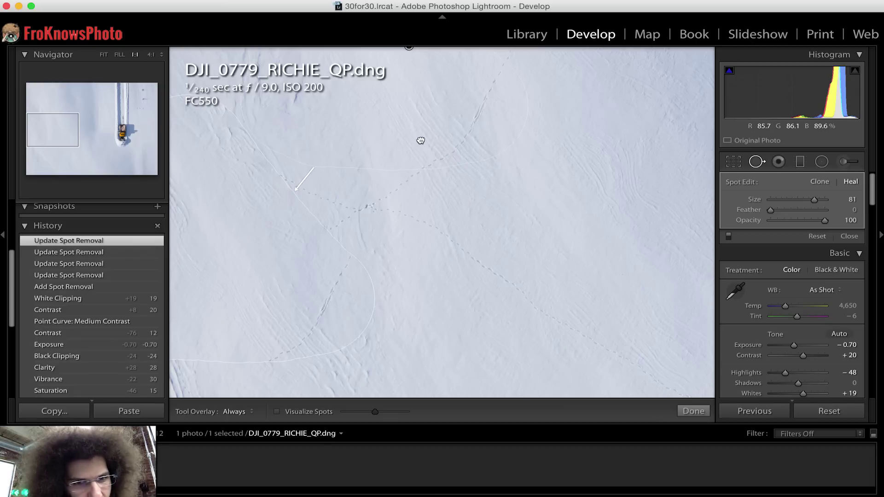
- Fine-tune the heal source, then delete the heal so the shadow remains
left_click_drag(433, 142, 453, 152)
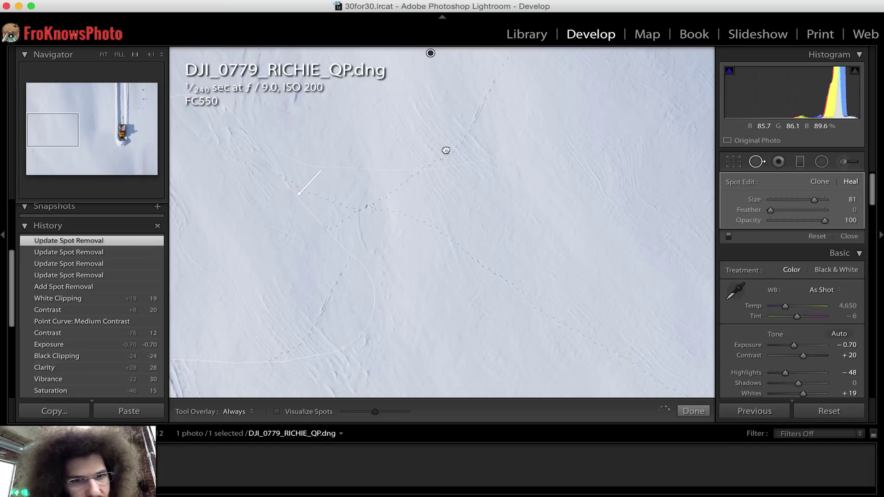
left_click_drag(458, 155, 461, 156)
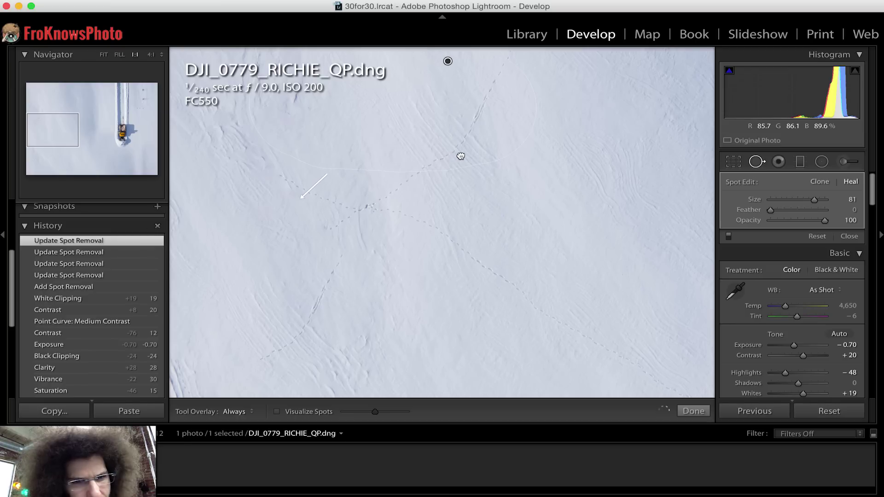
left_click(451, 152)
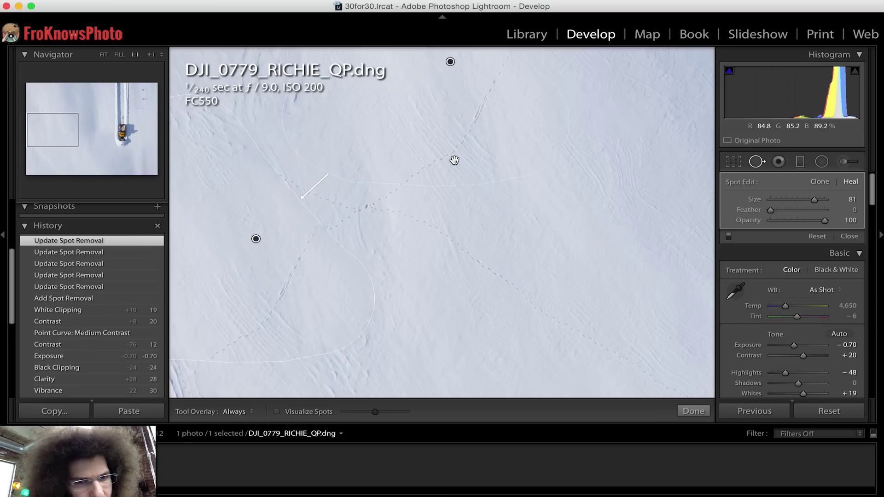
left_click(481, 148)
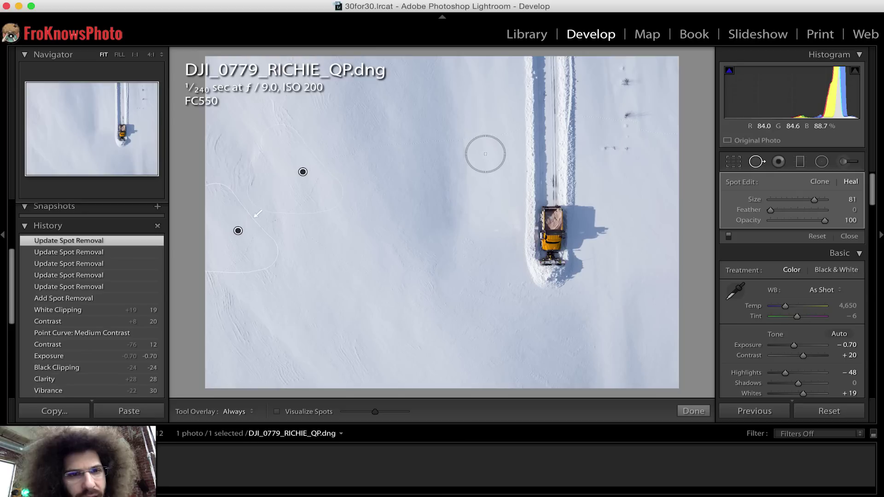
key("Delete")
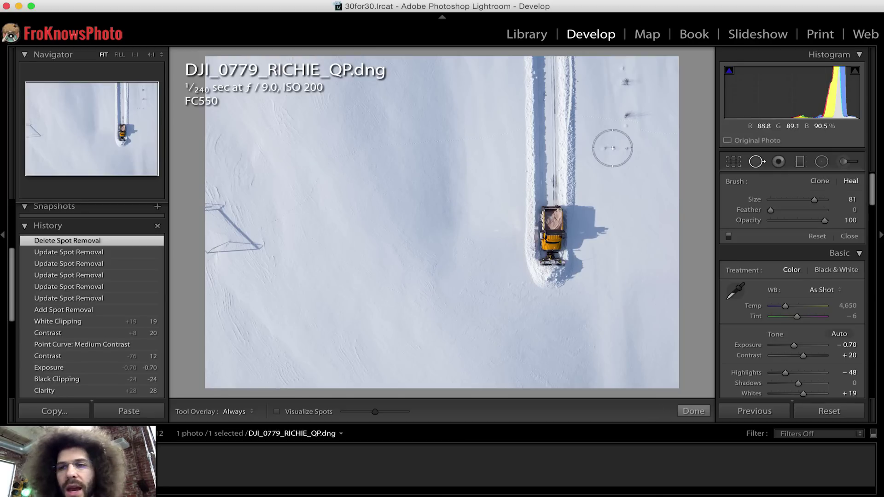
left_click(734, 162)
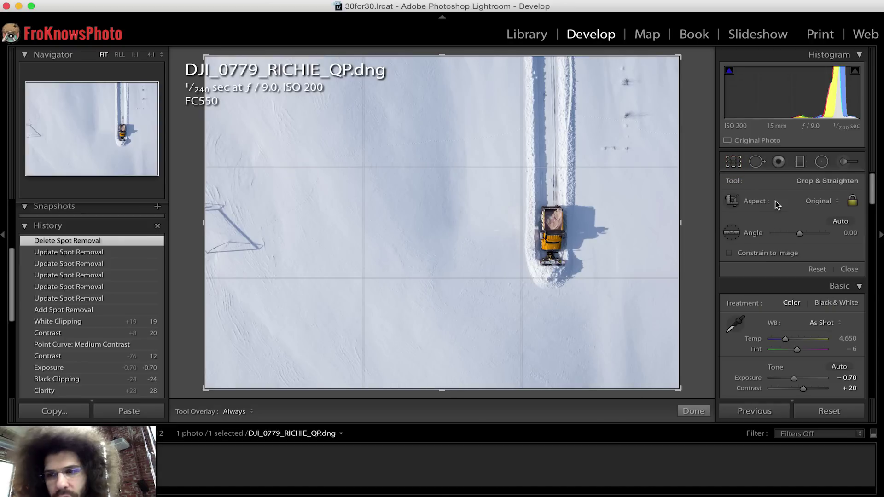
- Set the crop aspect to 1 x 1, frame the truck and track, and commit
left_click(809, 200)
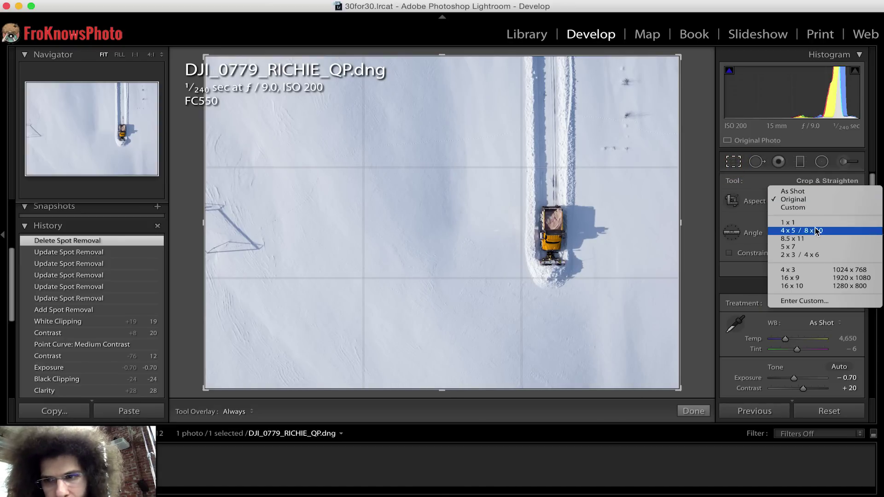
left_click(788, 223)
mouse_move(435, 192)
left_mouse_down()
mouse_move(416, 191)
mouse_move(441, 191)
left_mouse_up()
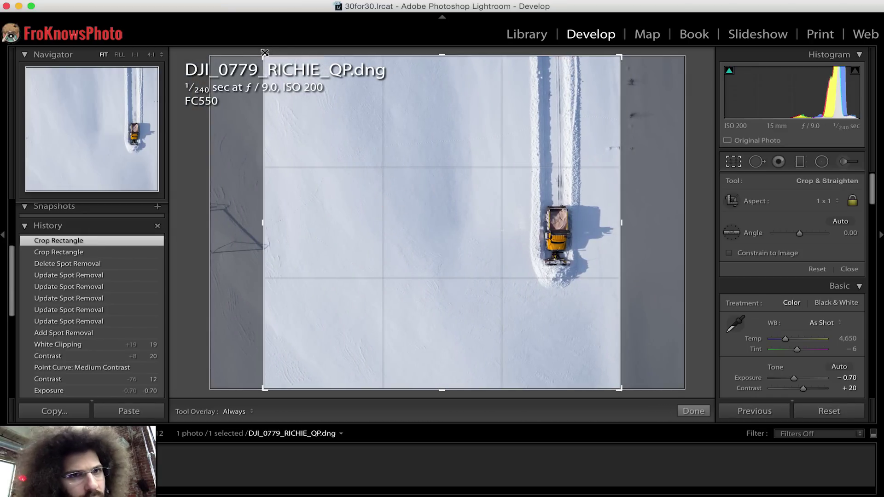
left_click_drag(267, 53, 269, 57)
mouse_move(428, 130)
left_mouse_down()
mouse_move(429, 140)
mouse_move(429, 125)
left_mouse_up()
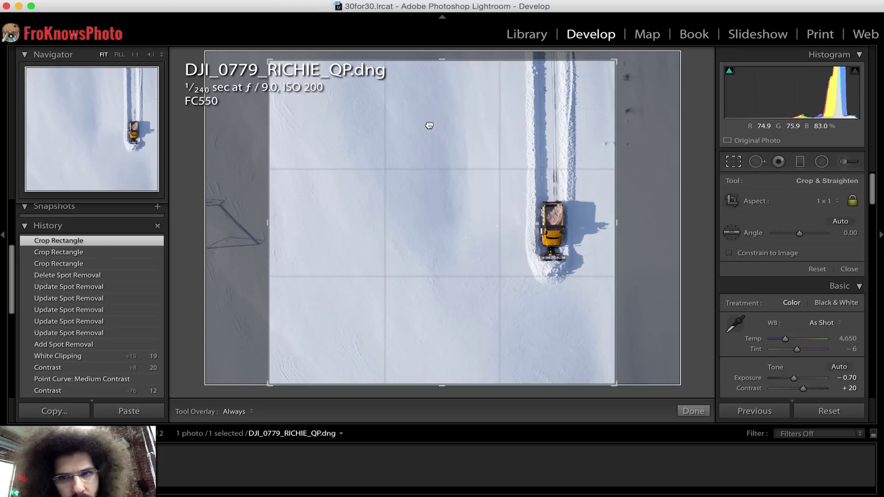
left_click_drag(429, 126, 462, 107)
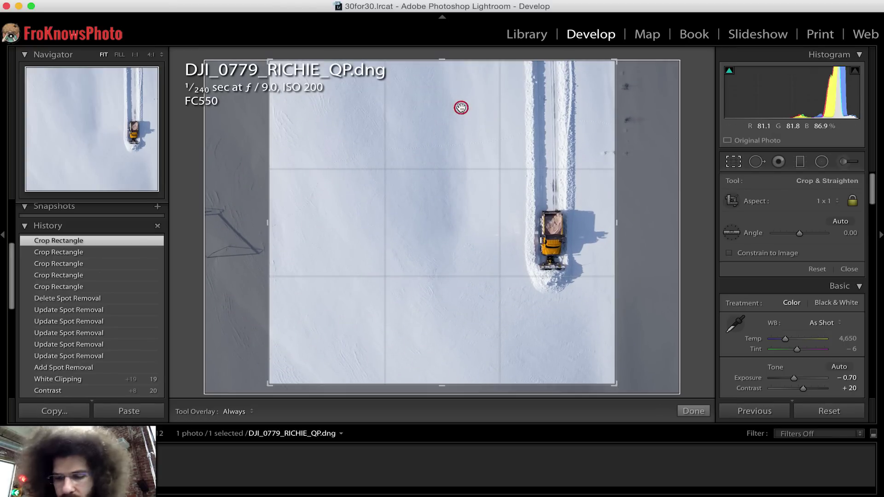
double_click(461, 108)
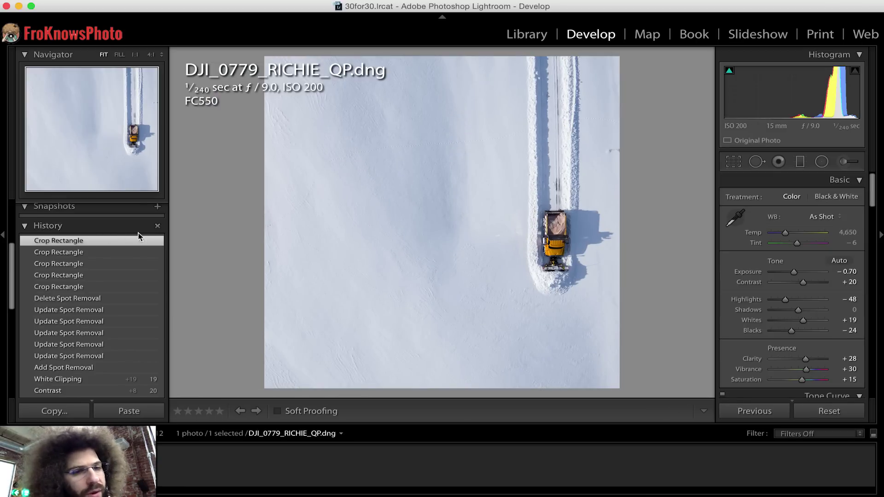
scroll(145, 228, "up", 1)
- Save snapshot 'crop' from the square edit and 'non crop' from the Delete Spot Removal state
left_click(157, 220)
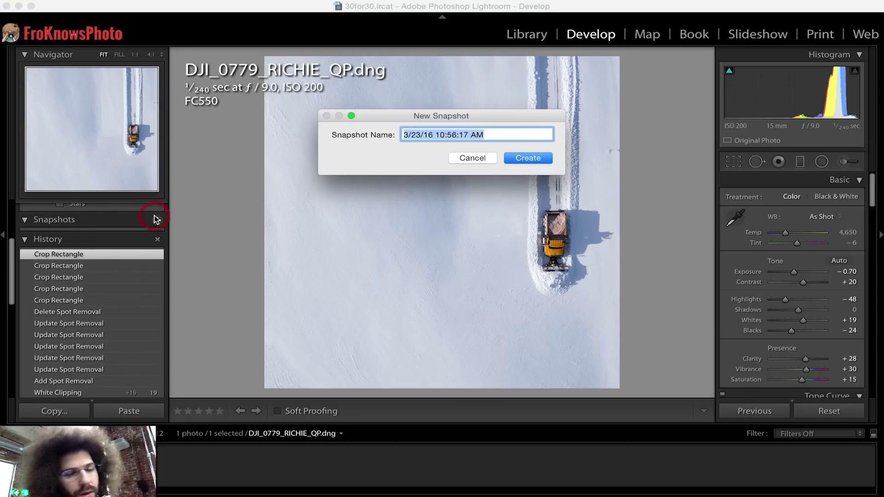
type("crop")
key("Return")
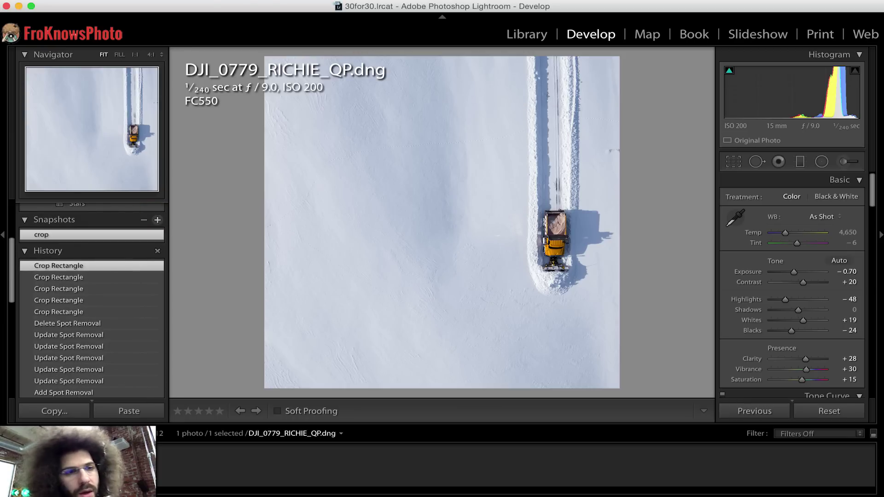
mouse_move(68, 312)
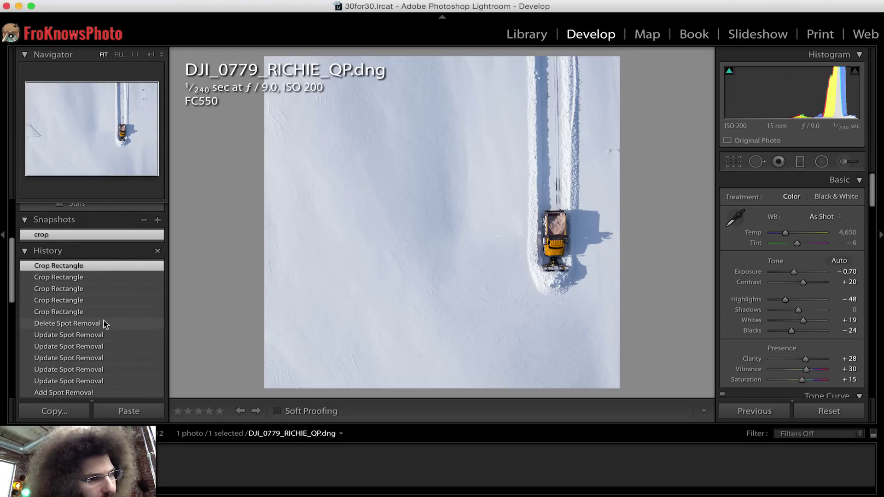
left_click(104, 325)
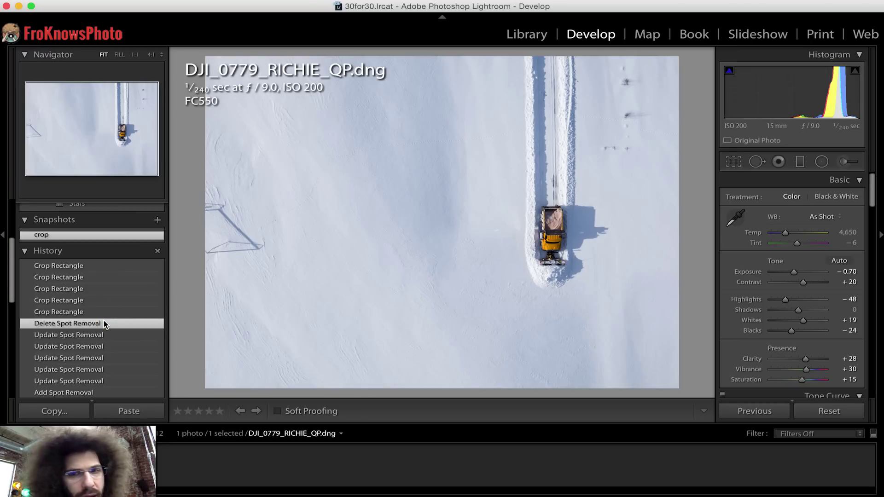
left_click(157, 222)
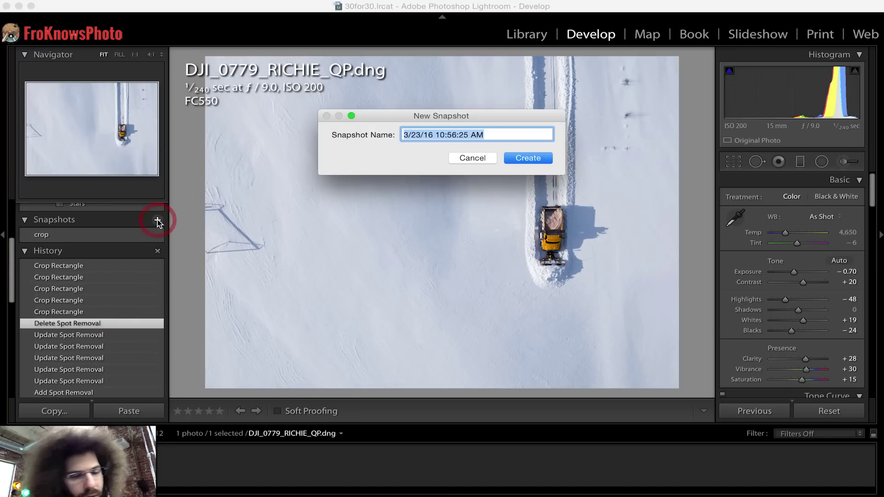
type("non crop")
key("Return")
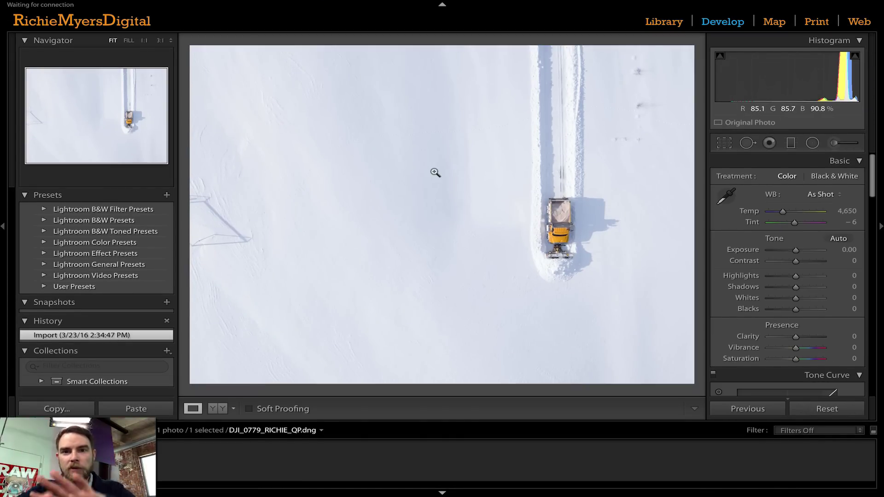
- Hide all panels with Shift+Tab, then bring the right-hand panel back
key("shift+Tab")
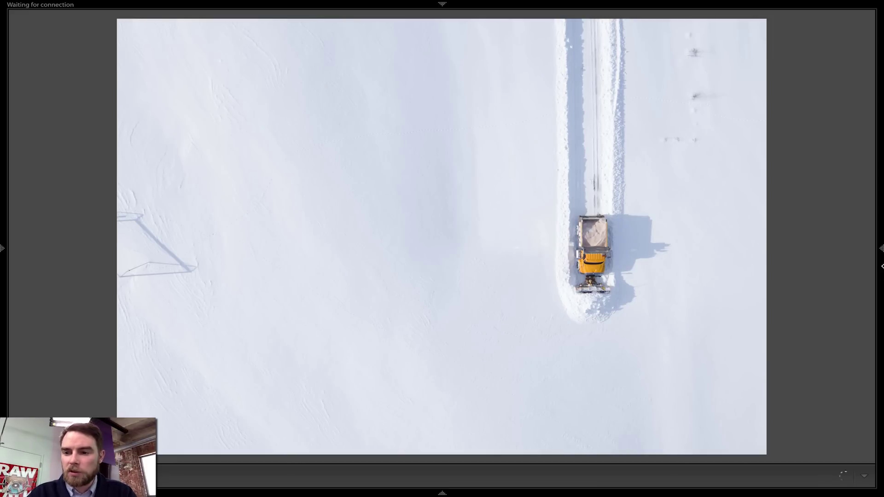
left_click(881, 247)
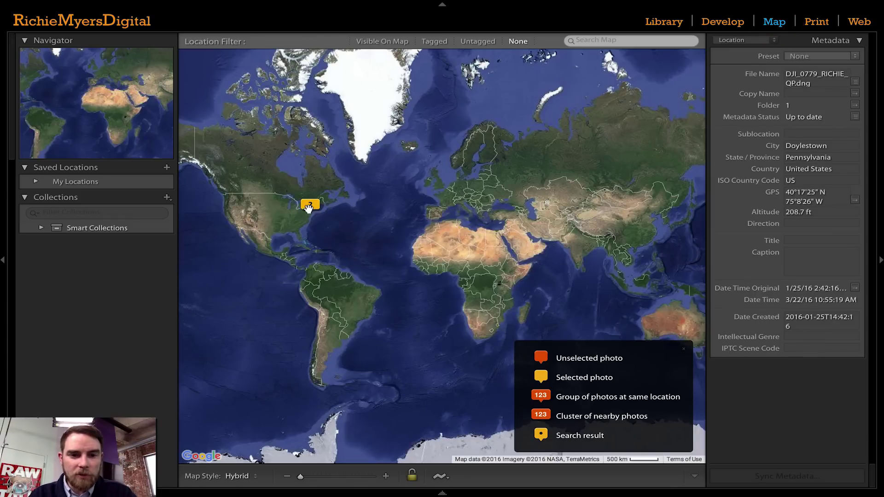
- Deselect on the map, then select the two photos at the Doylestown pin
left_click(306, 211)
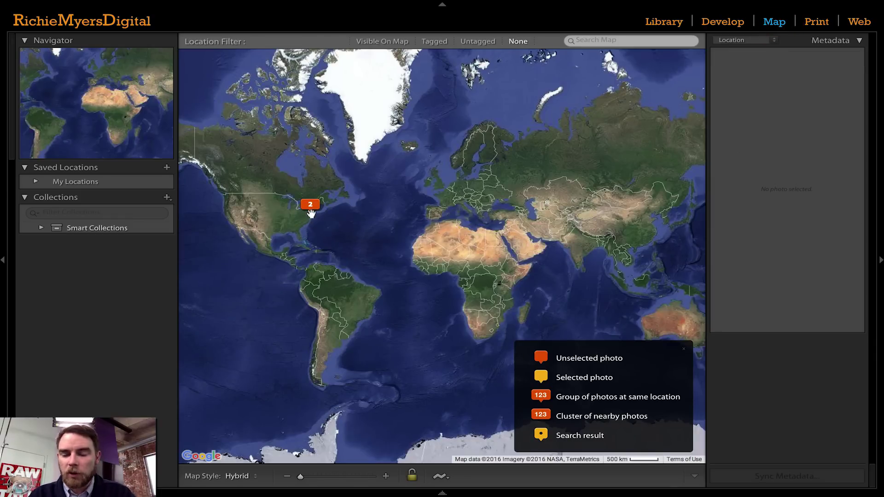
left_click(310, 205)
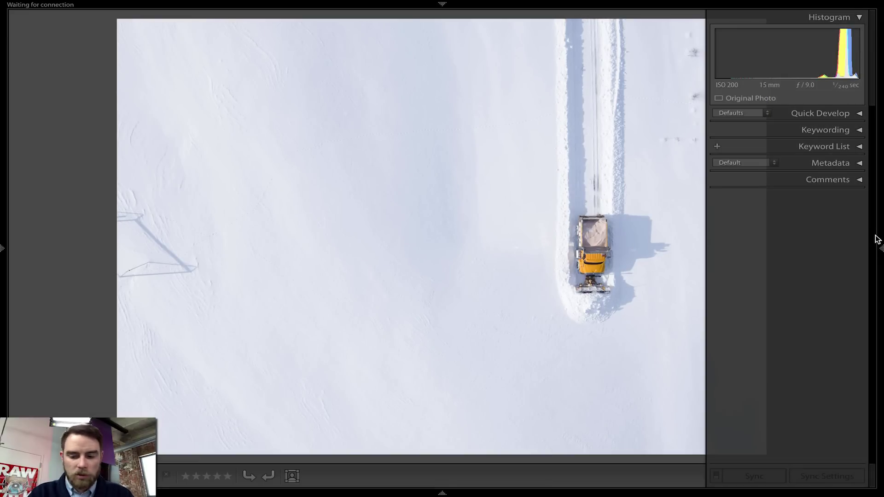
- Enter Develop with the toolbar and left panels hidden to enlarge the photo
key("t")
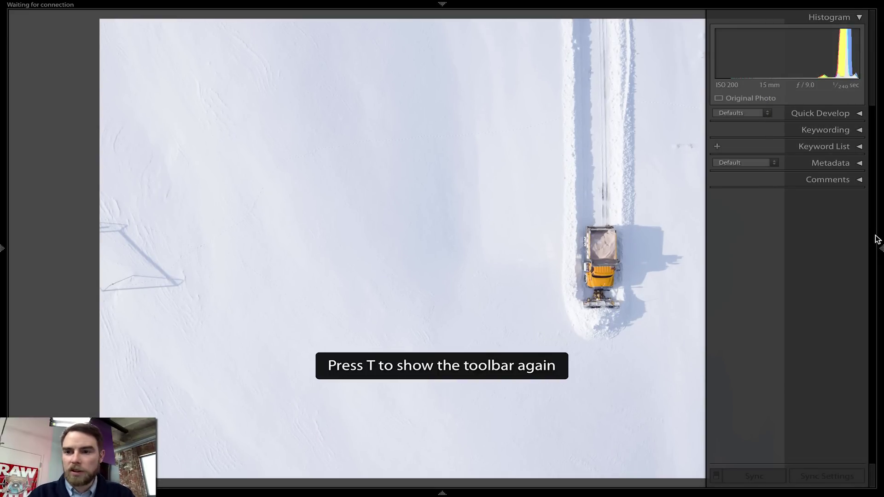
left_click(880, 247)
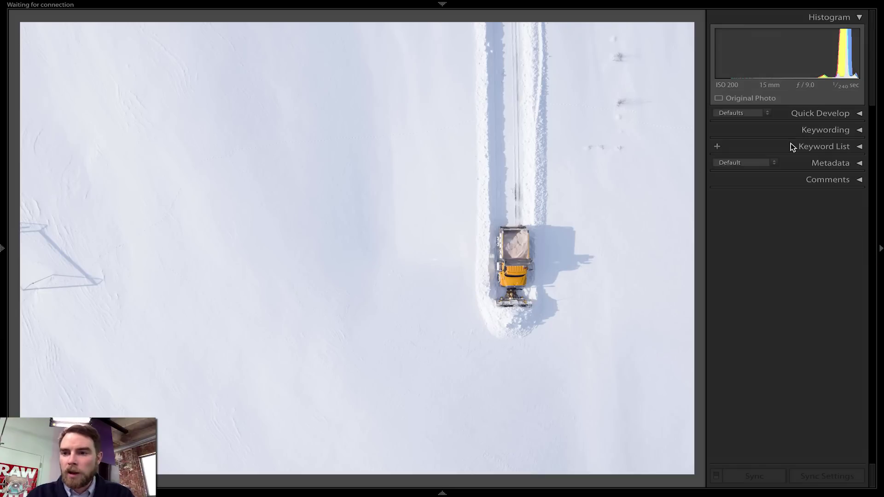
key("d")
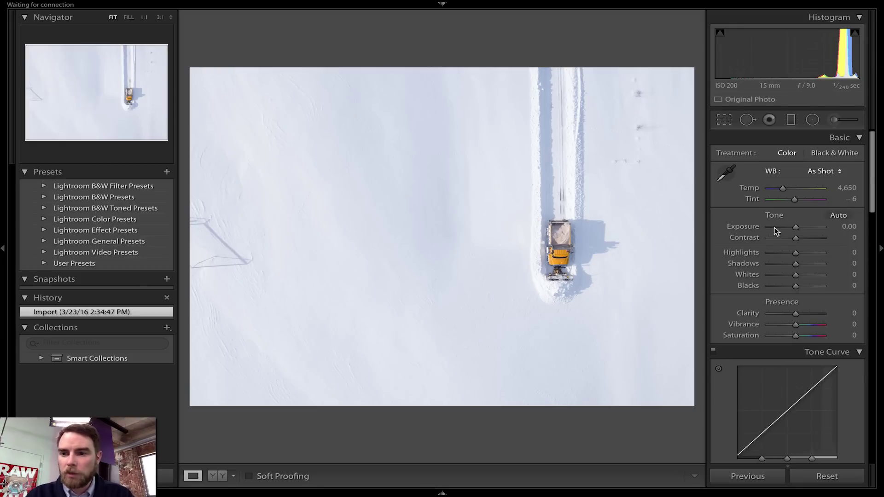
left_click(5, 248)
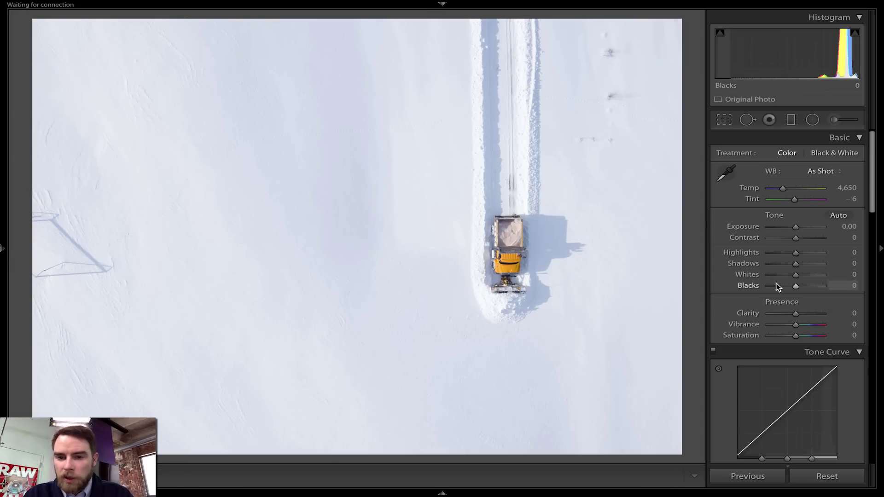
left_click_drag(874, 207, 874, 421)
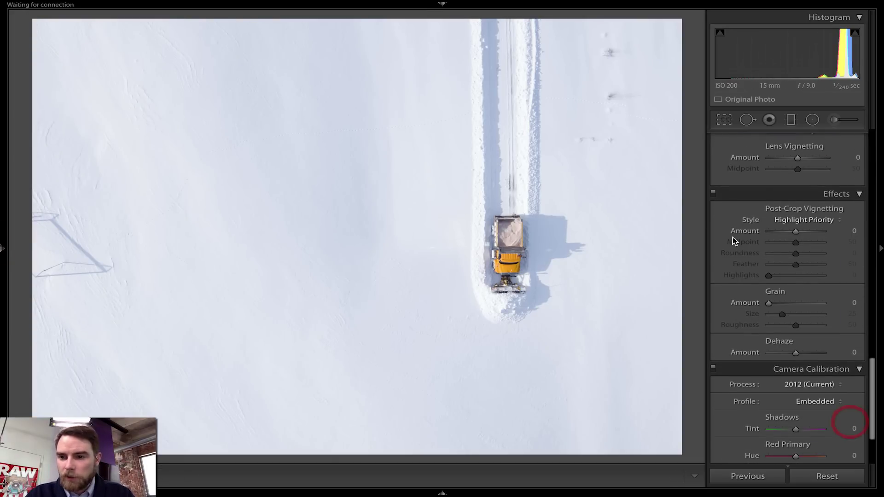
mouse_move(875, 387)
left_mouse_down()
mouse_move(875, 207)
mouse_move(874, 359)
left_mouse_up()
scroll(788, 276, "up", 2)
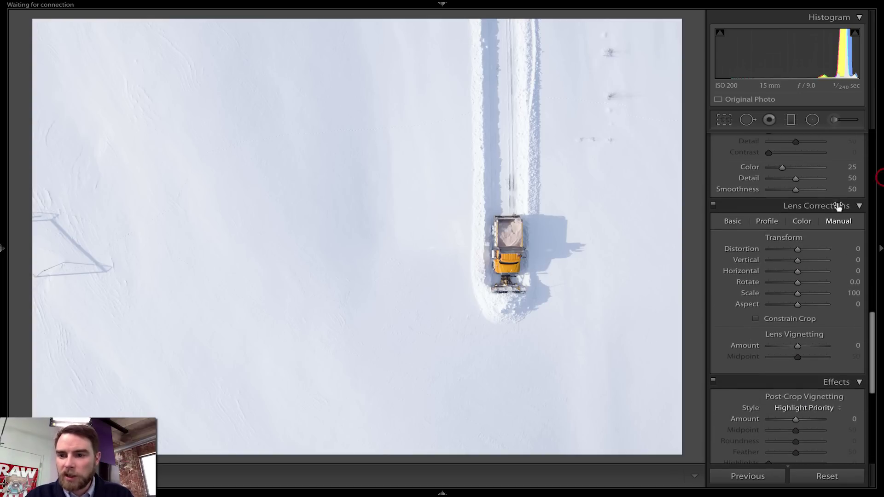
- Enable lens profile corrections and set the lens make to DJI
left_click(770, 221)
left_click(766, 237)
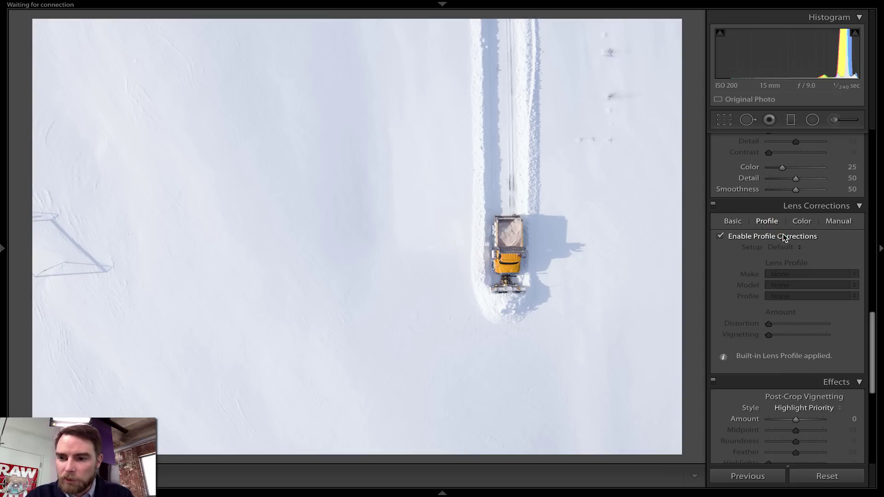
left_click(785, 275)
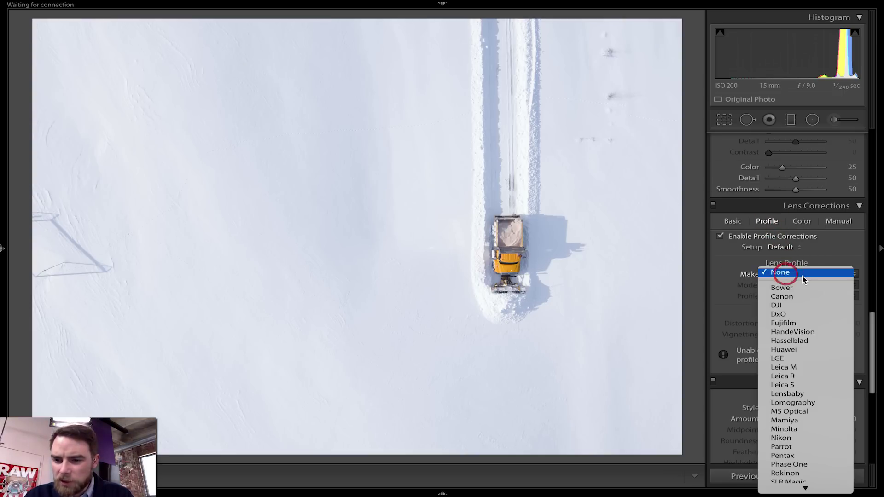
left_click(787, 304)
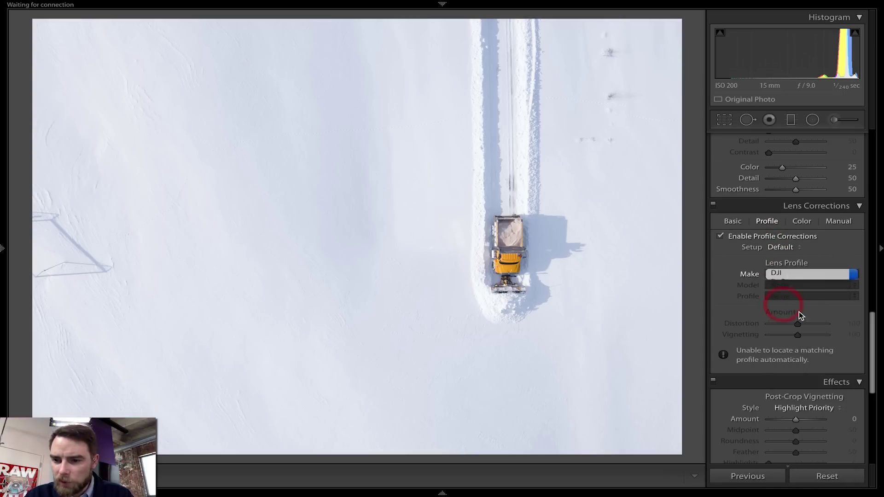
left_click(796, 274)
left_click(795, 282)
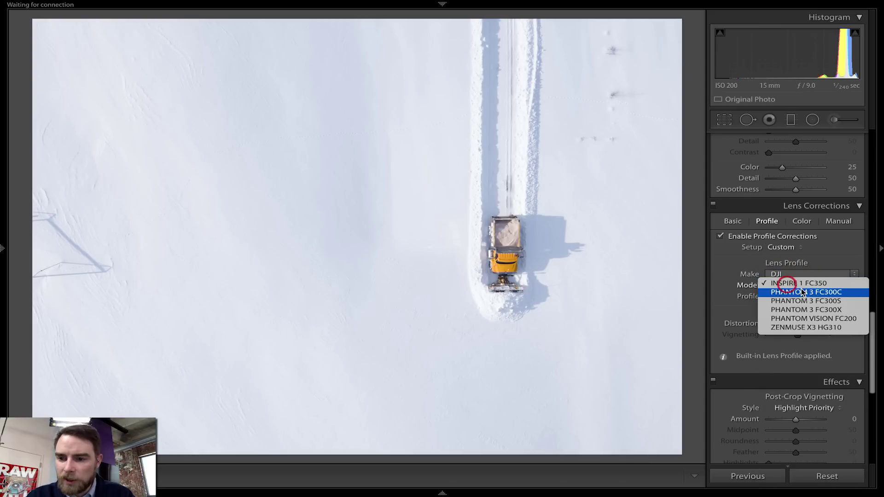
- Keep the DJI INSPIRE 1 FC350 lens model and turn profile corrections back off
left_click(750, 273)
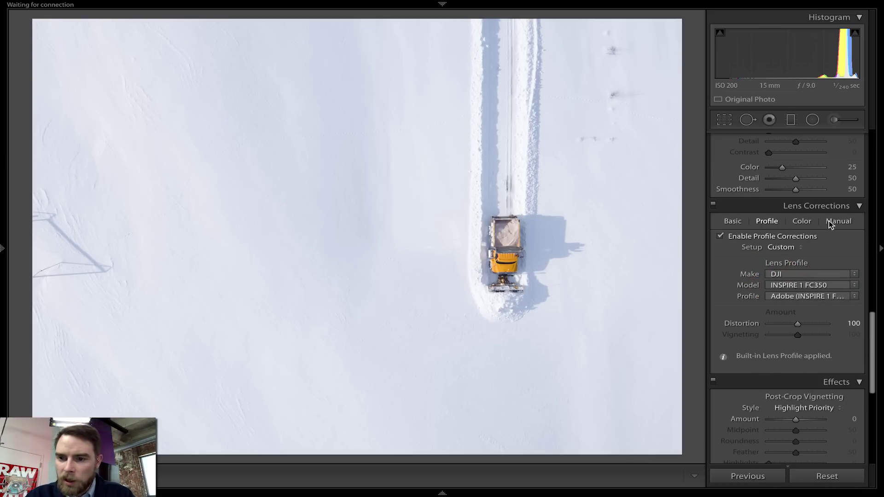
left_click(797, 285)
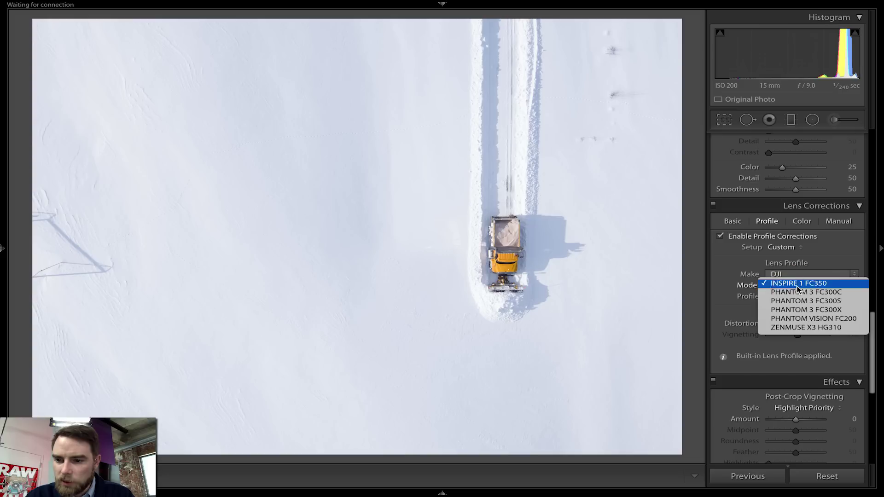
left_click(797, 284)
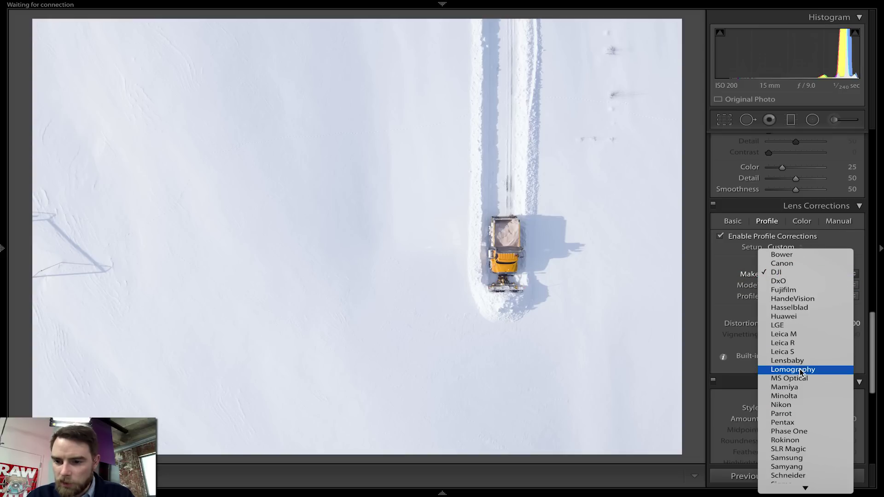
left_click(751, 326)
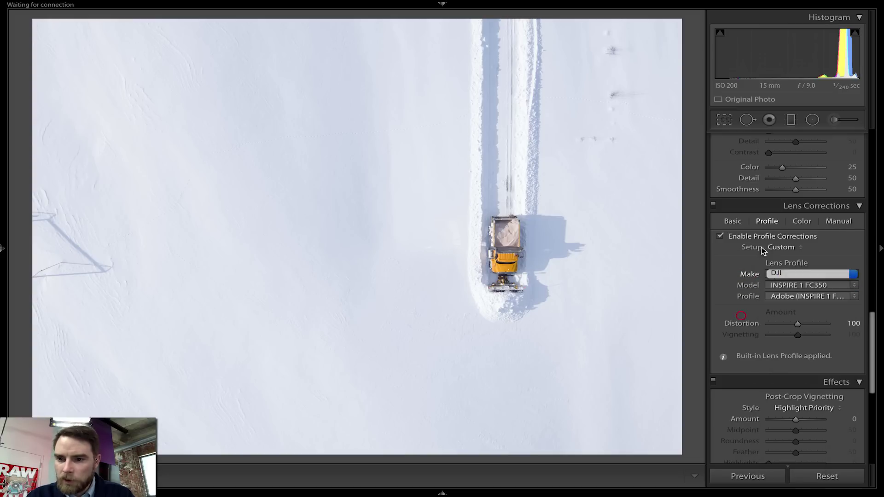
left_click(740, 236)
left_click(838, 221)
- Skew the horizontal perspective to +11 with Constrain Crop turned on
left_click_drag(797, 271, 801, 274)
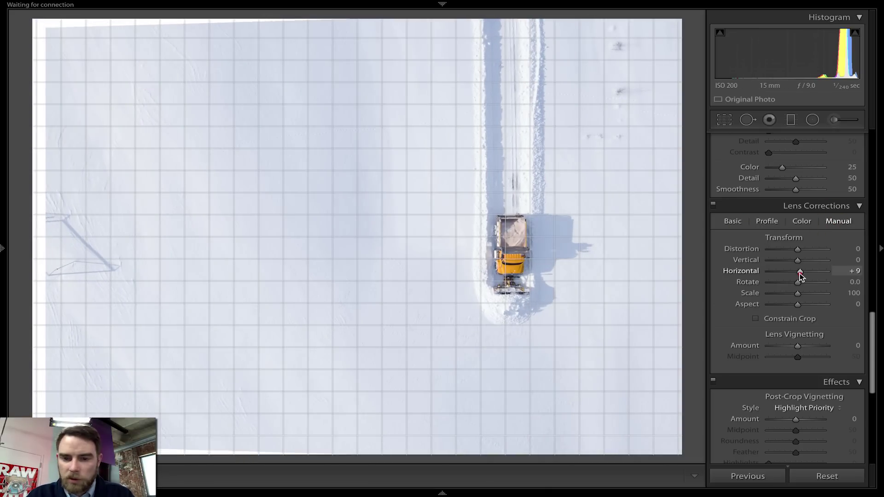
left_click(757, 319)
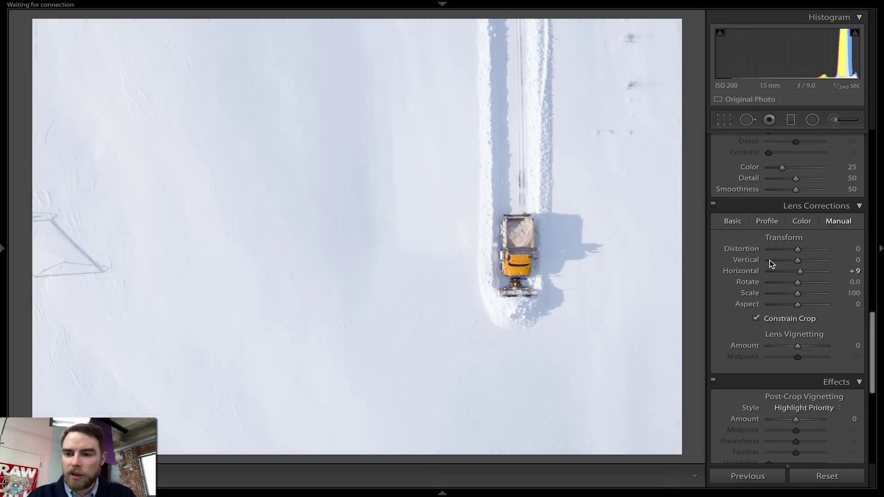
left_click_drag(802, 271, 809, 278)
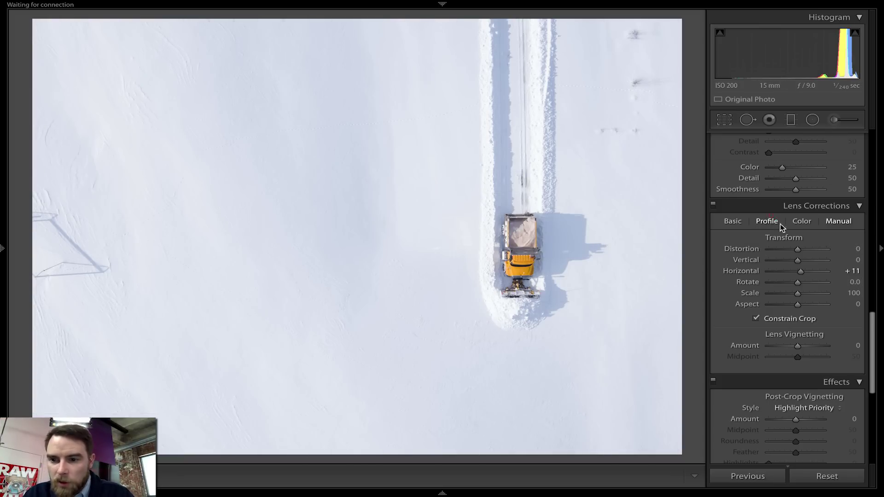
left_click_drag(872, 346, 881, 109)
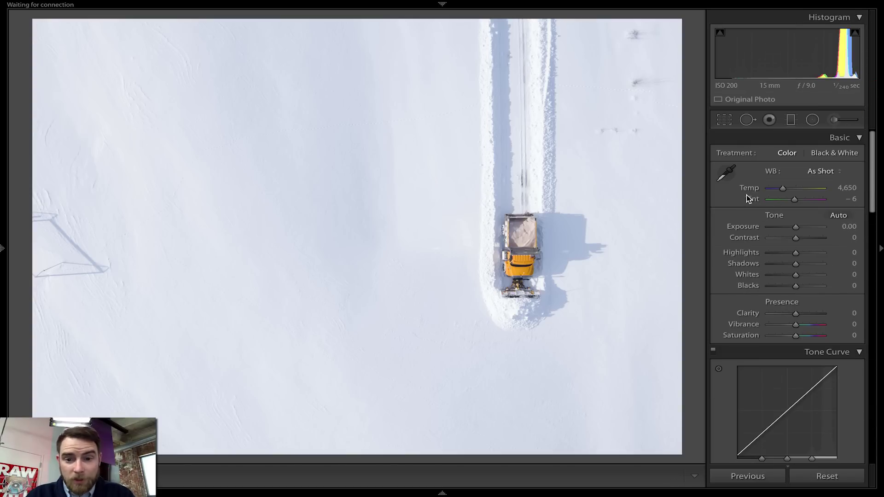
- Convert to black and white, raise exposure to +0.20 and add clarity
key("v")
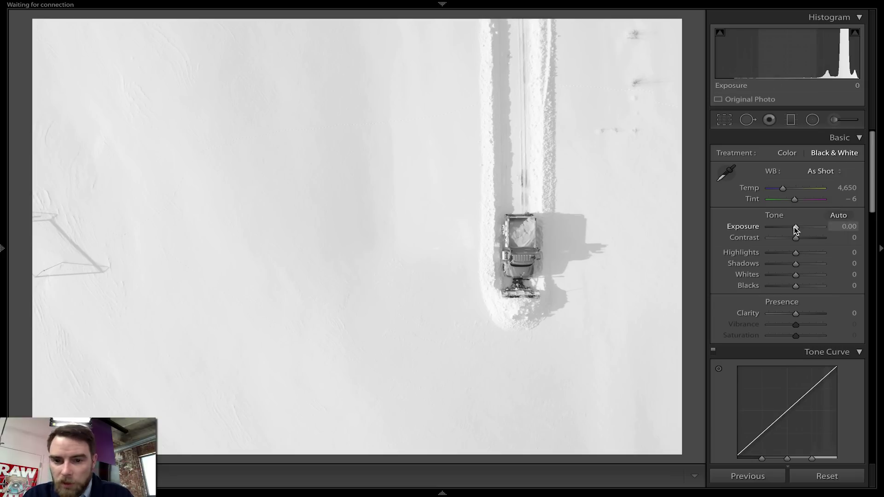
left_click(849, 227)
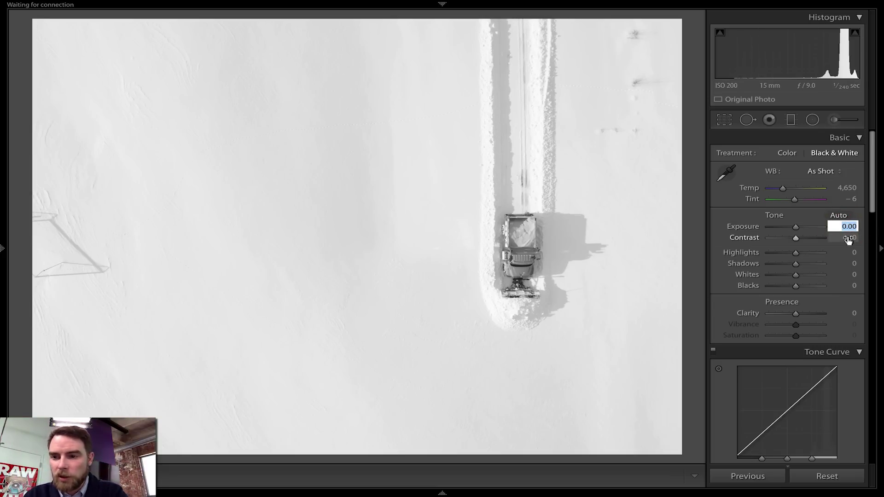
key("Return")
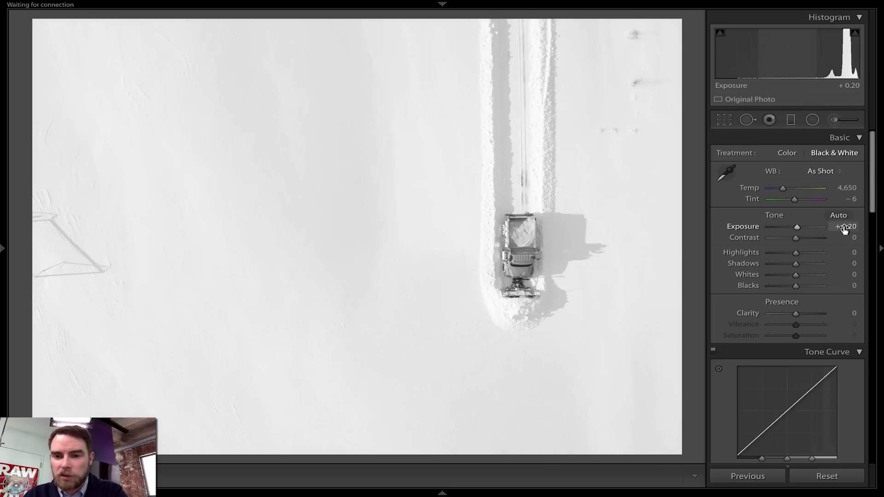
left_click_drag(844, 228, 857, 238)
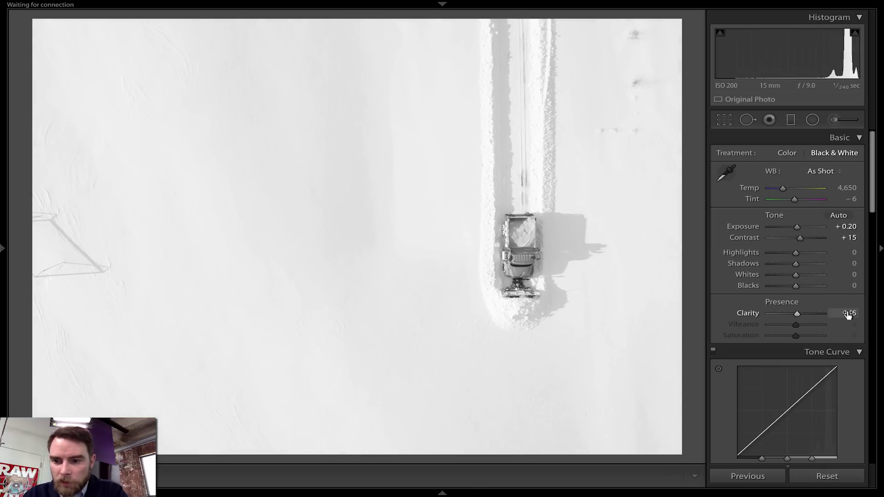
left_click_drag(850, 314, 843, 315)
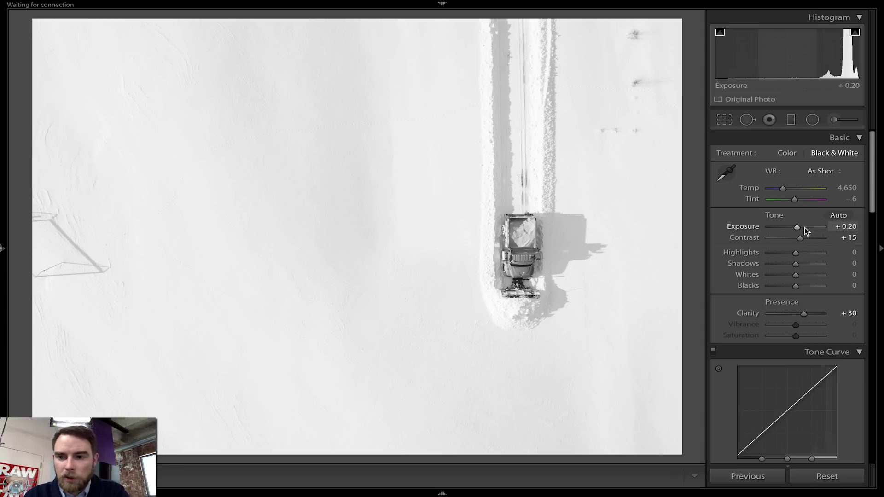
- Undo trial edits, then raise whites and lower highlights and shadows
left_click_drag(798, 228, 791, 227)
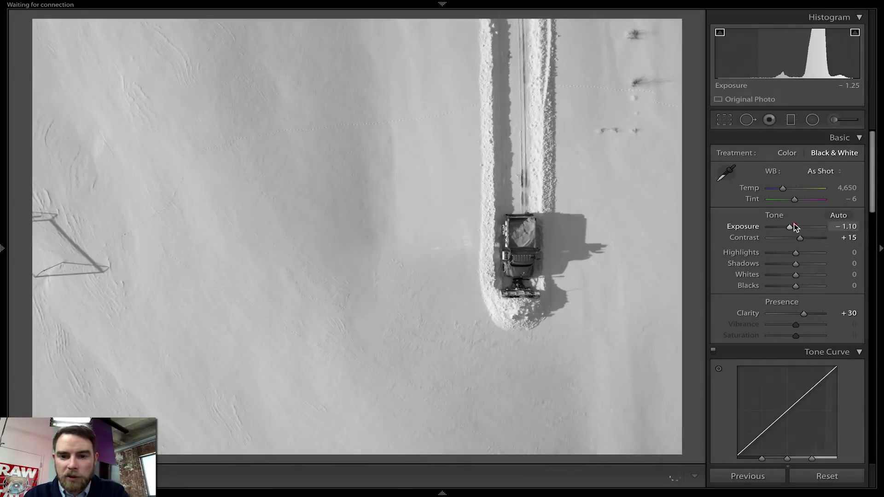
key("ctrl+z")
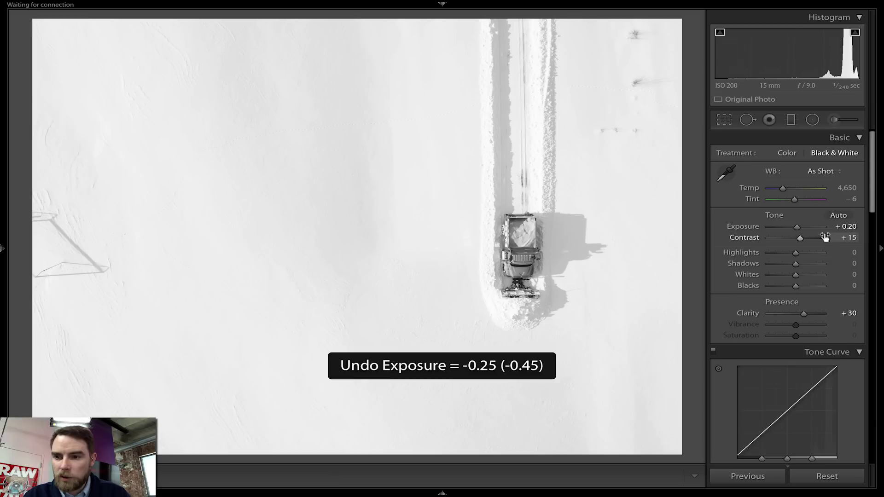
key("ctrl+z")
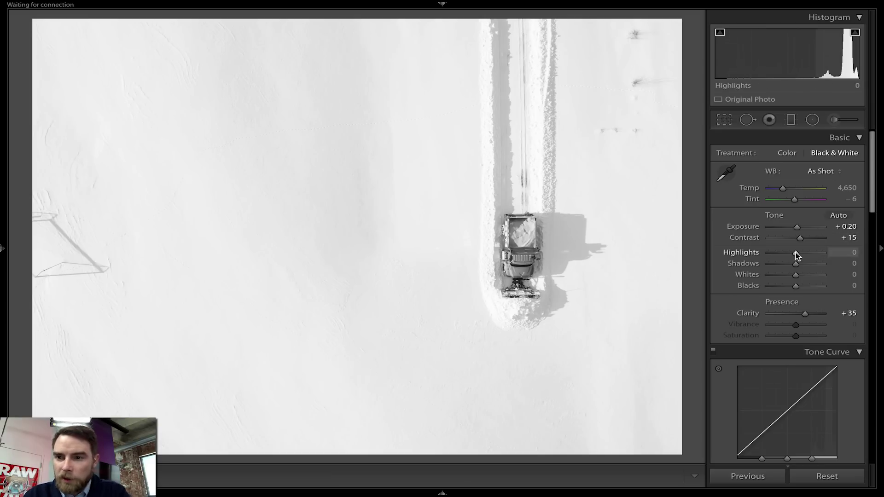
left_click_drag(797, 253, 799, 276)
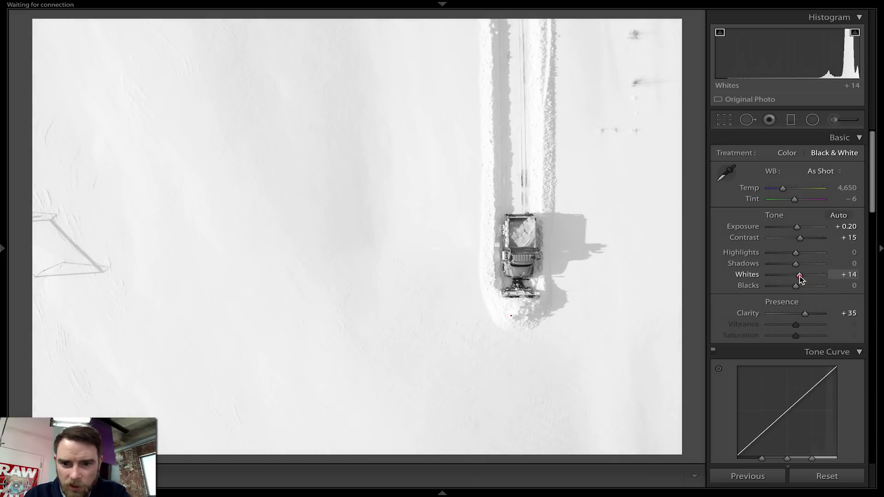
left_click_drag(800, 277, 791, 255)
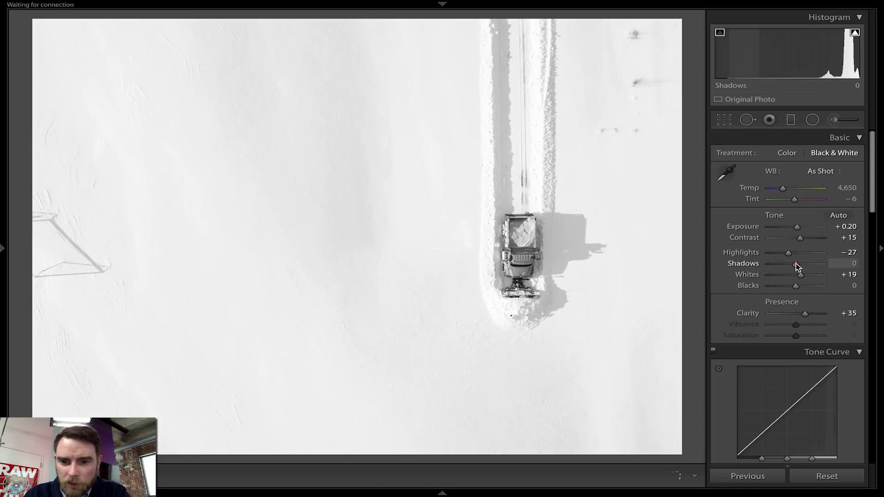
left_click_drag(797, 263, 788, 265)
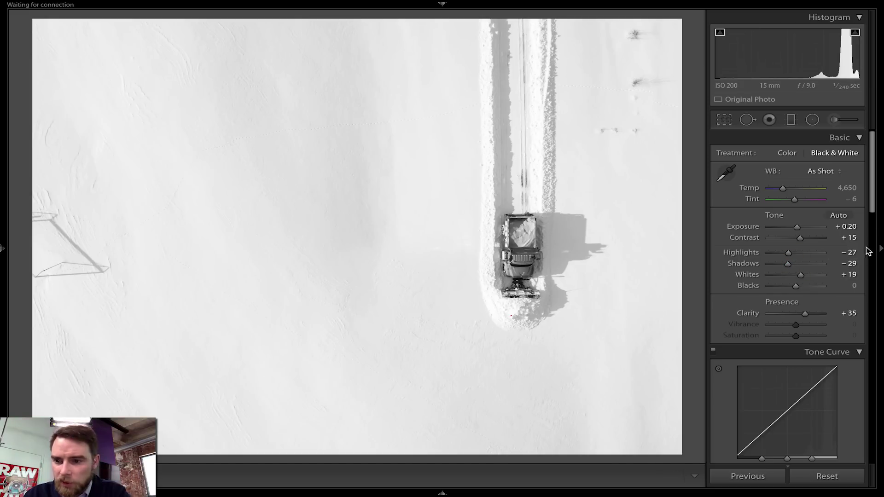
left_click_drag(872, 207, 872, 258)
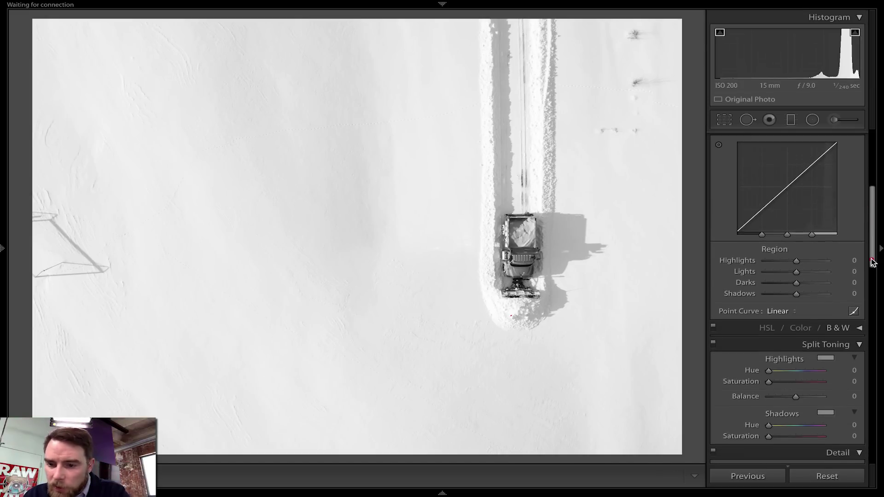
- Apply the Medium Contrast preset in the Tone Curve's Point Curve list
left_click(778, 308)
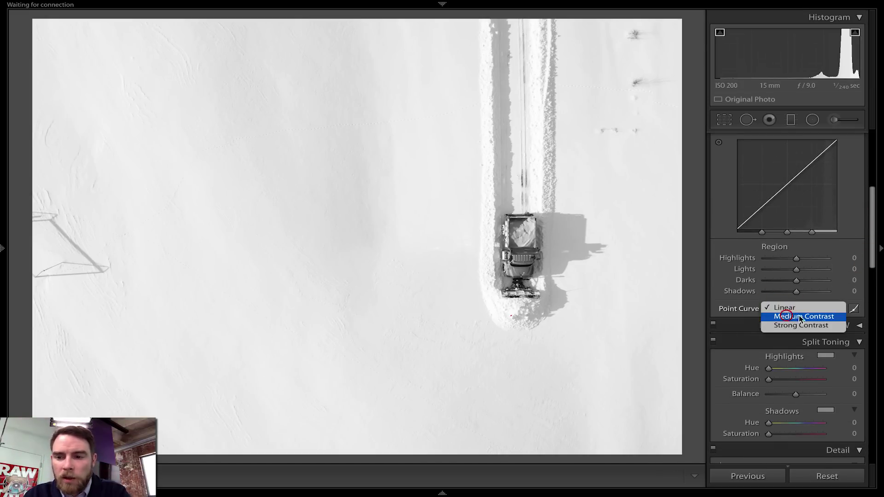
left_click(794, 316)
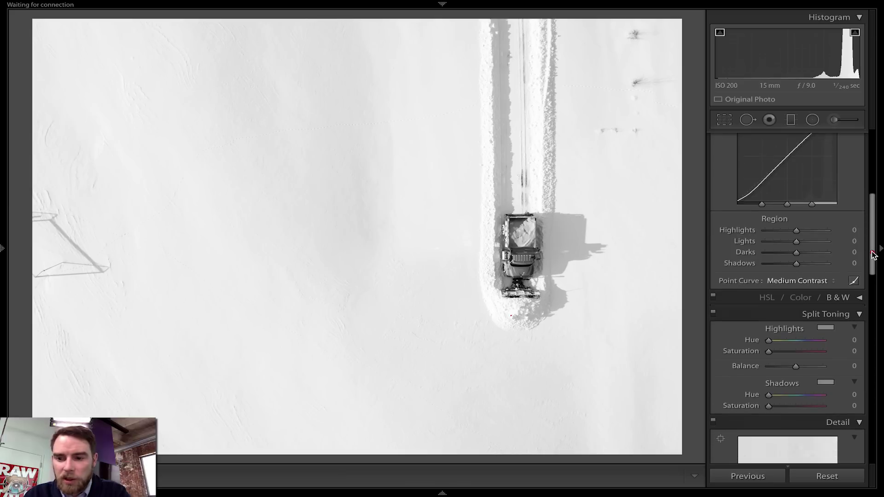
mouse_move(872, 247)
left_mouse_down()
mouse_move(874, 407)
mouse_move(872, 142)
left_mouse_up()
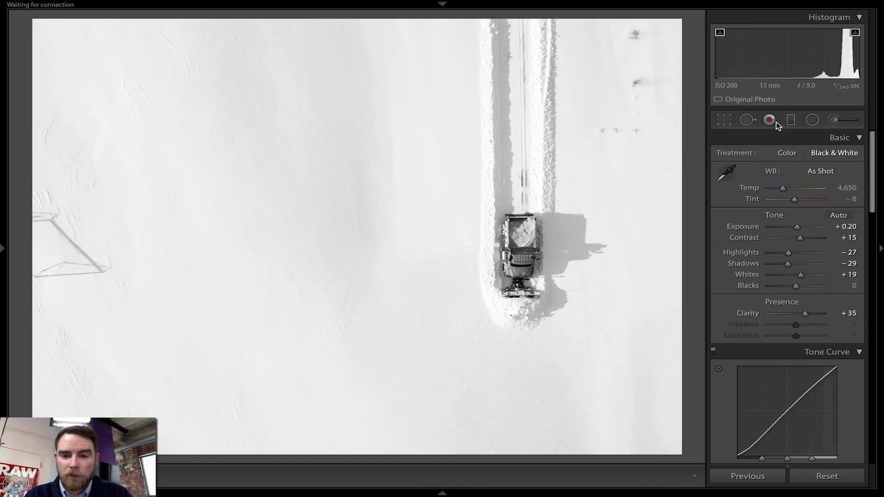
- Crop to a 1 x 1 square, shifting and enlarging it around the plow's track
key("r")
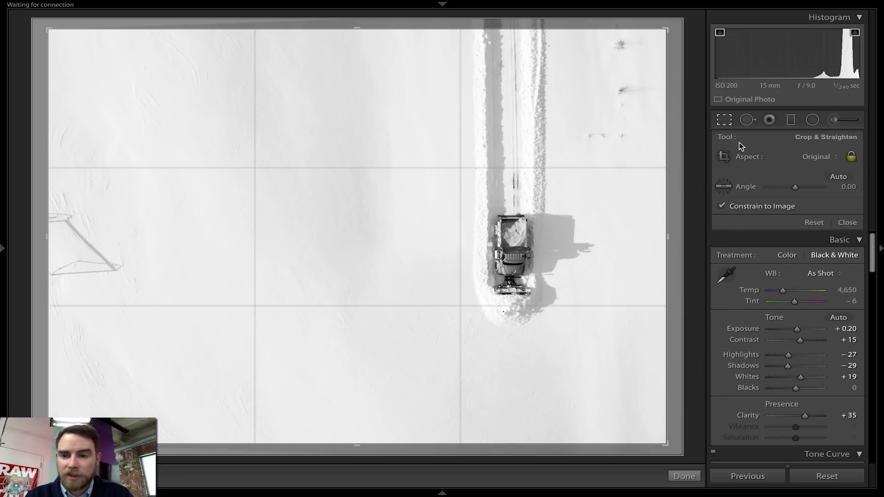
left_click(822, 158)
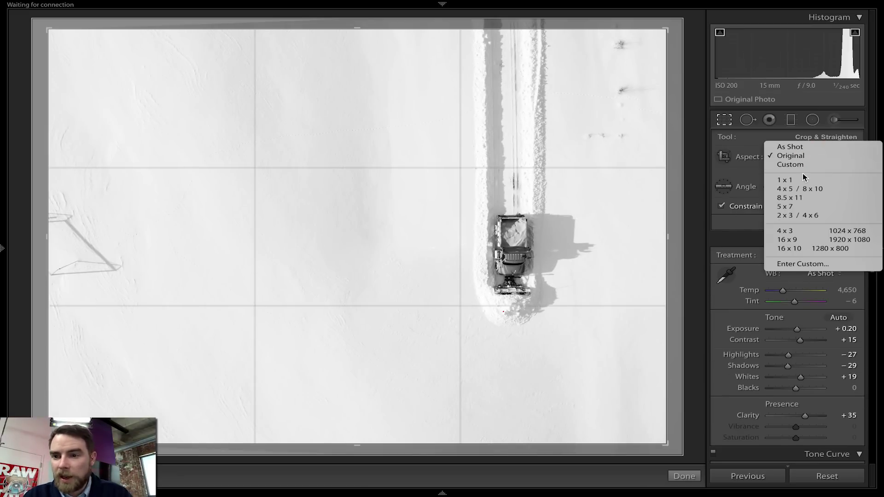
left_click(784, 179)
left_click_drag(404, 156, 391, 157)
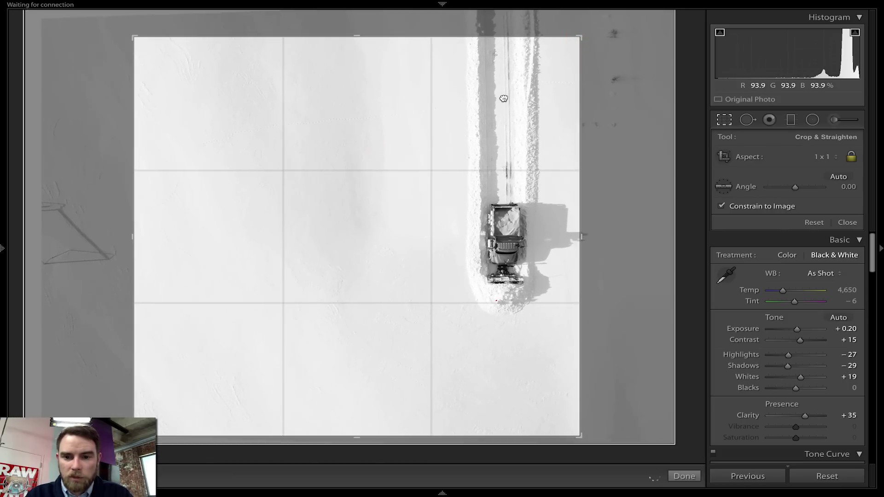
left_click(127, 29)
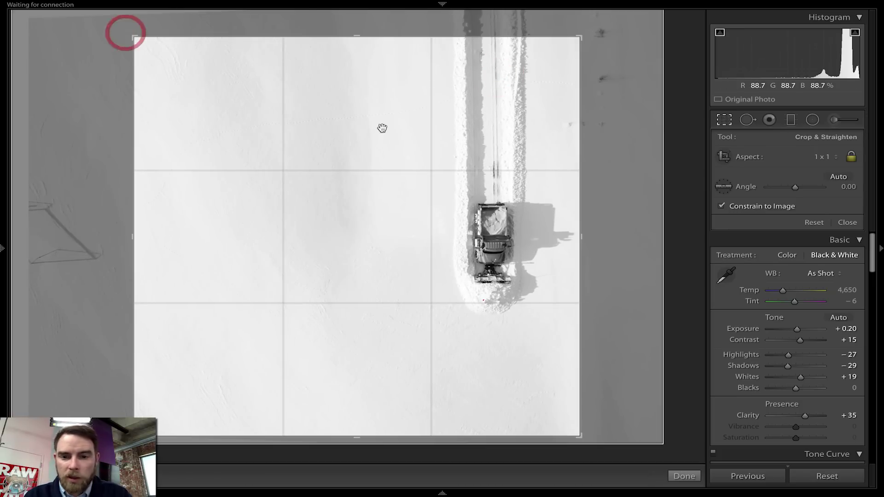
left_click(584, 240)
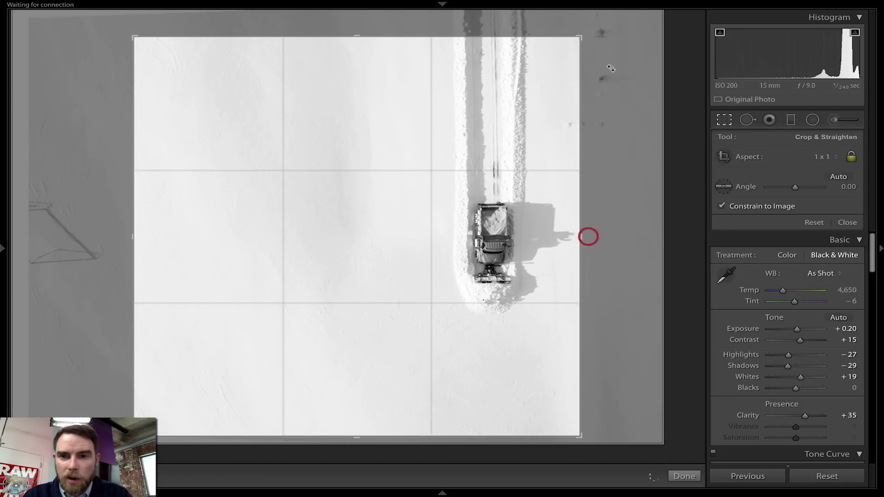
left_click_drag(580, 38, 586, 32)
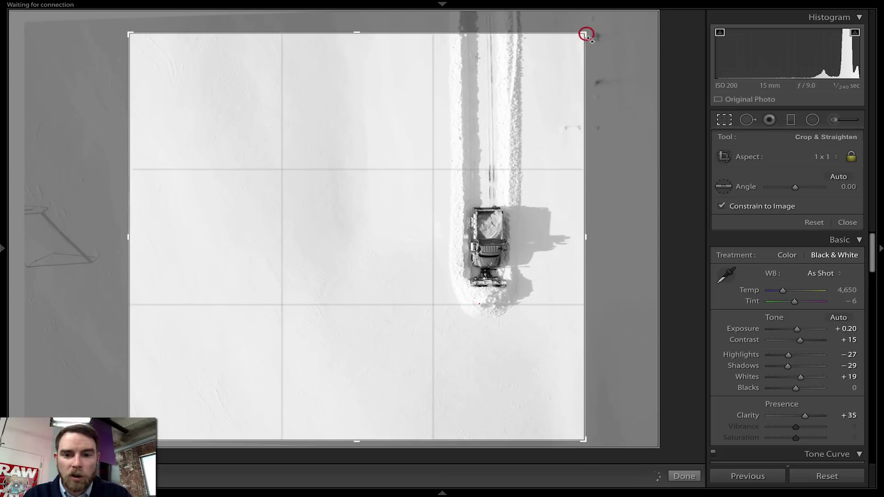
left_click(509, 201)
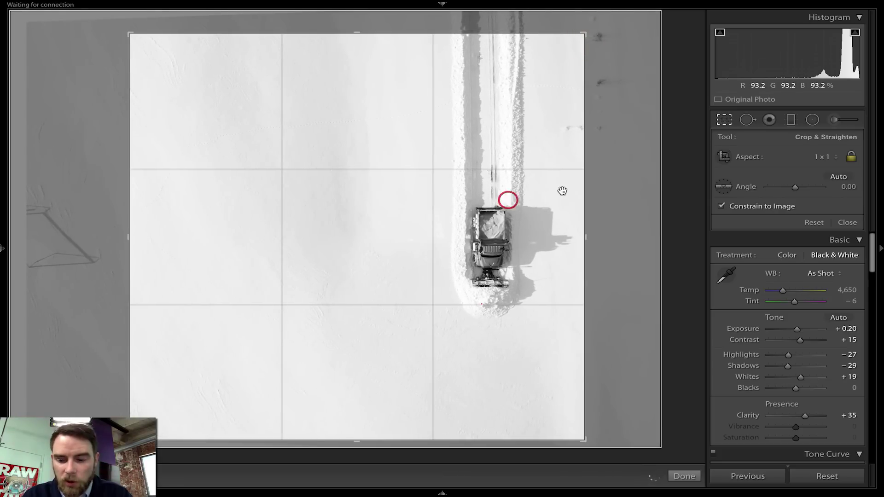
key("Return")
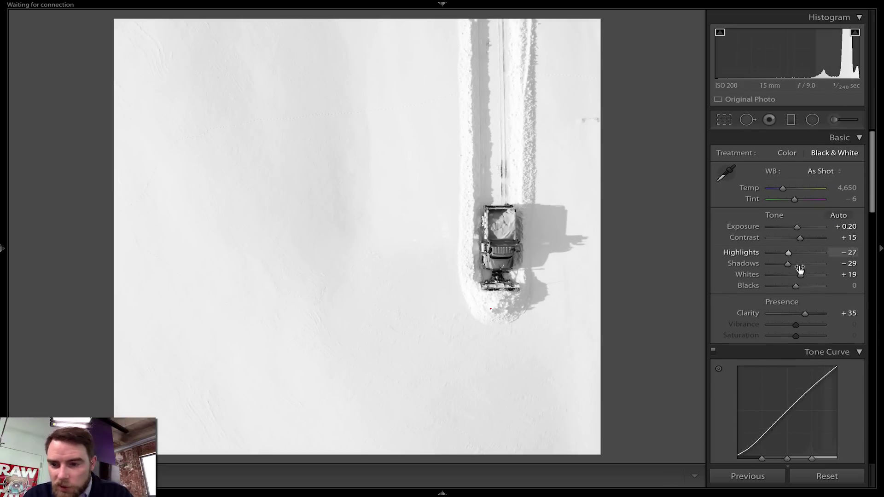
left_click_drag(874, 213, 881, 364)
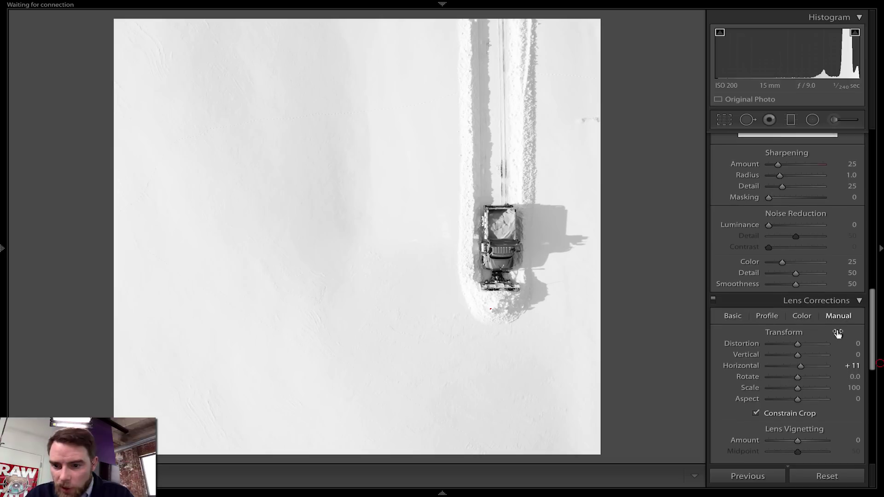
- Set Distortion to -4 and Vertical to -5, then toggle the before/after view
left_click(857, 343)
type("-3")
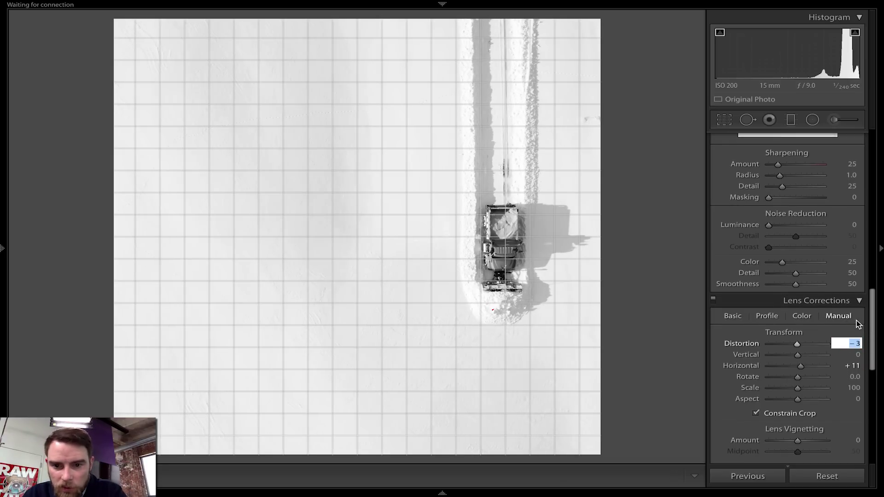
key("Down")
left_click(855, 354)
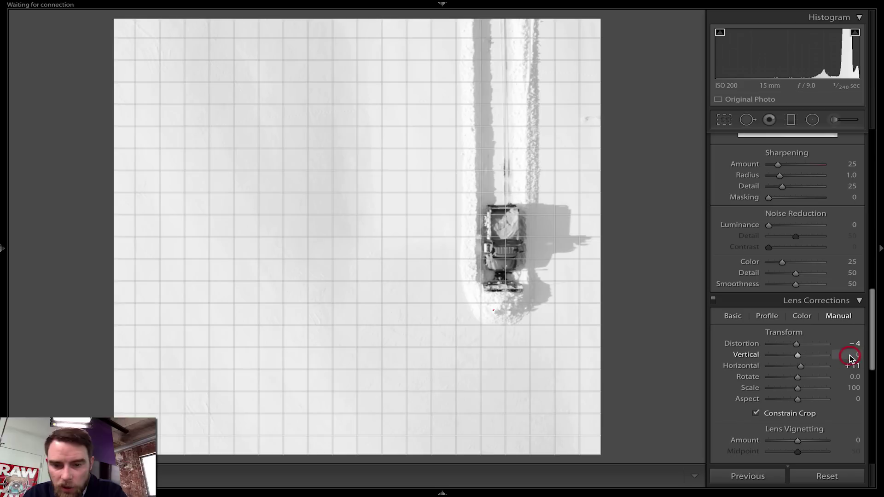
key("Down")
key("Down")
key("Down")
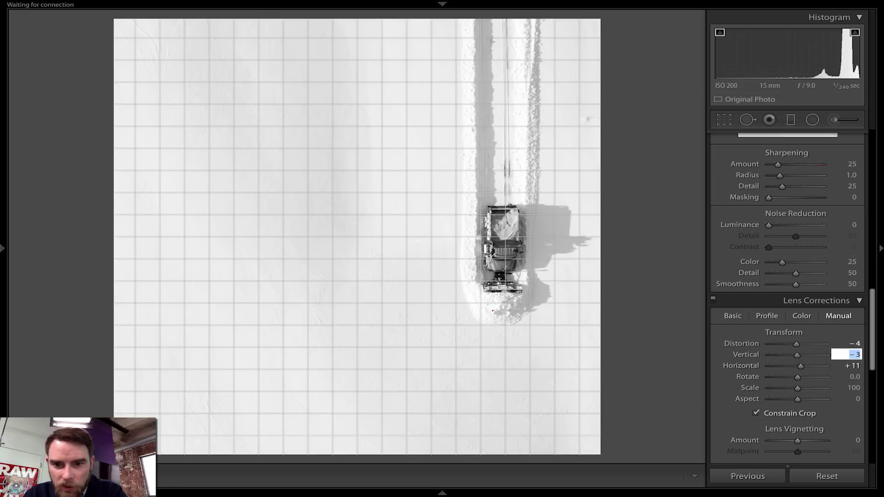
key("Down")
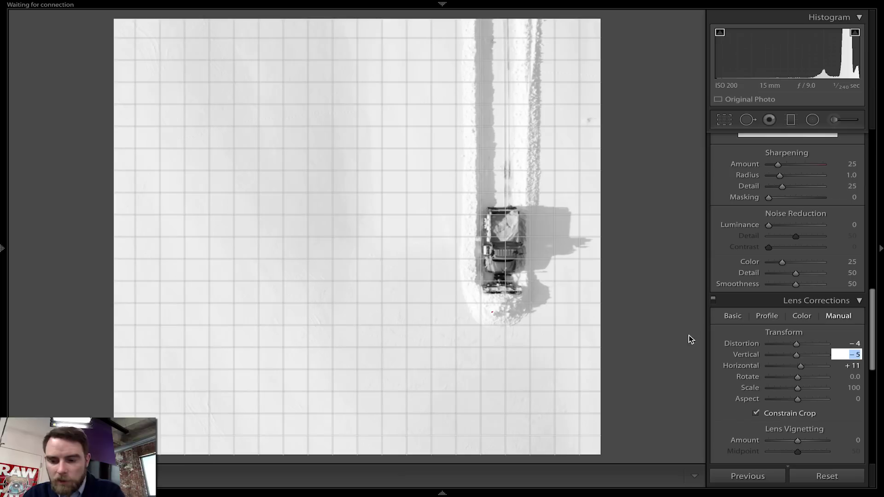
key("Return")
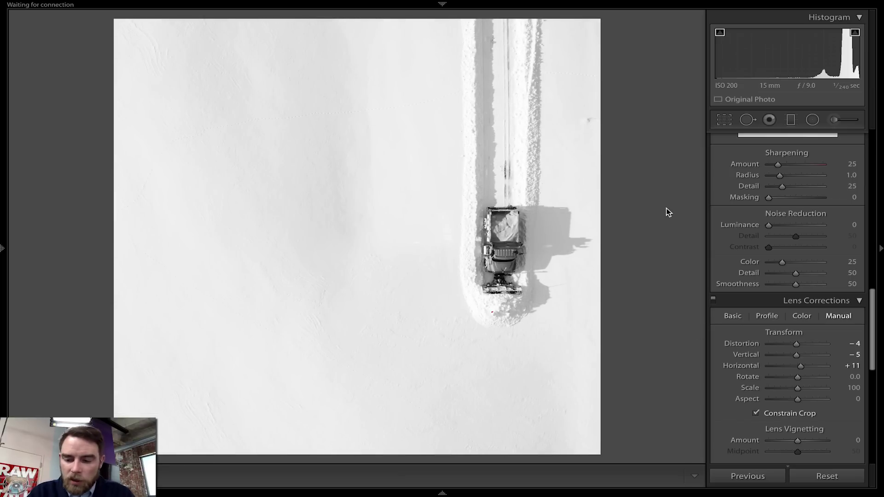
key("backslash")
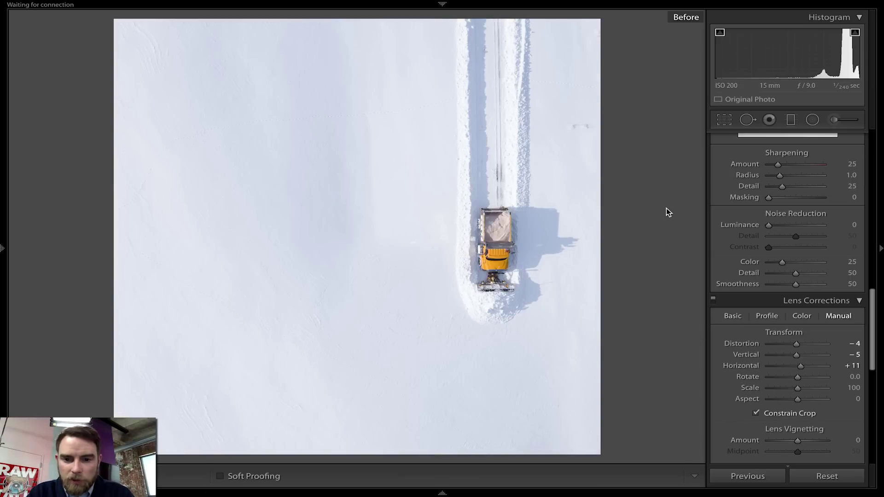
key("backslash")
key("backslash")
key("backslash")
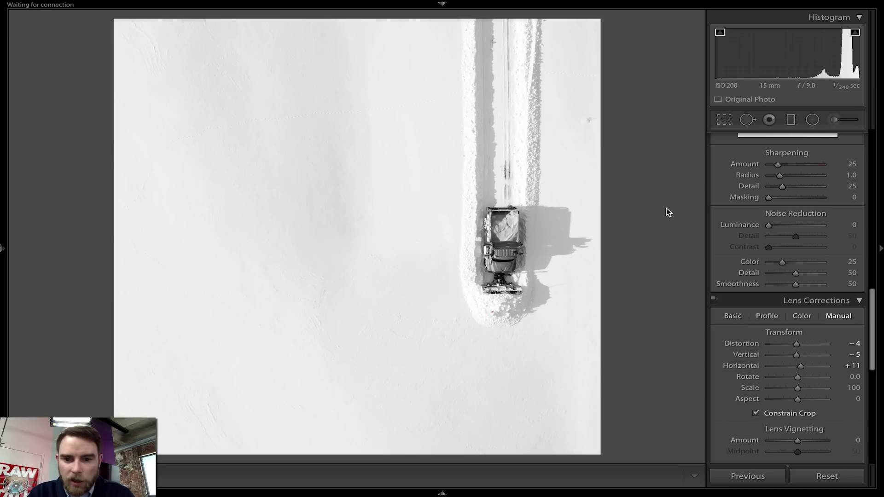
- Enter -13 as the Blacks value in the Basic panel
left_click_drag(875, 316, 874, 159)
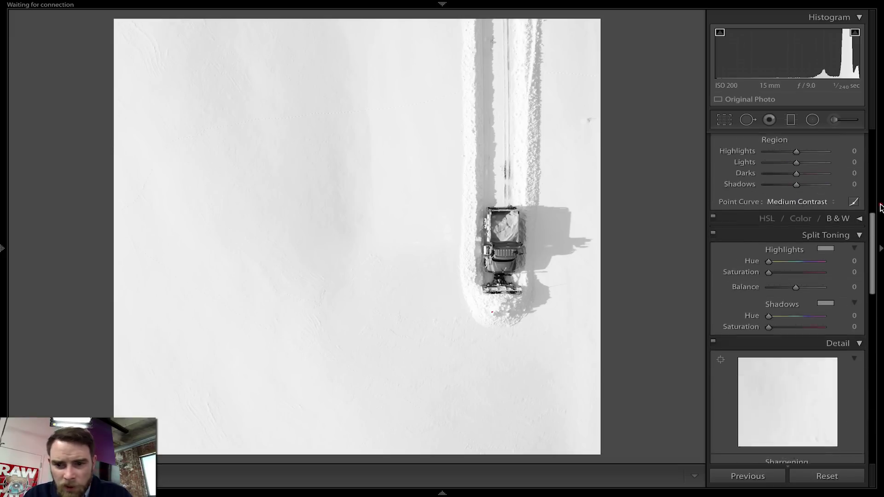
left_click(848, 285)
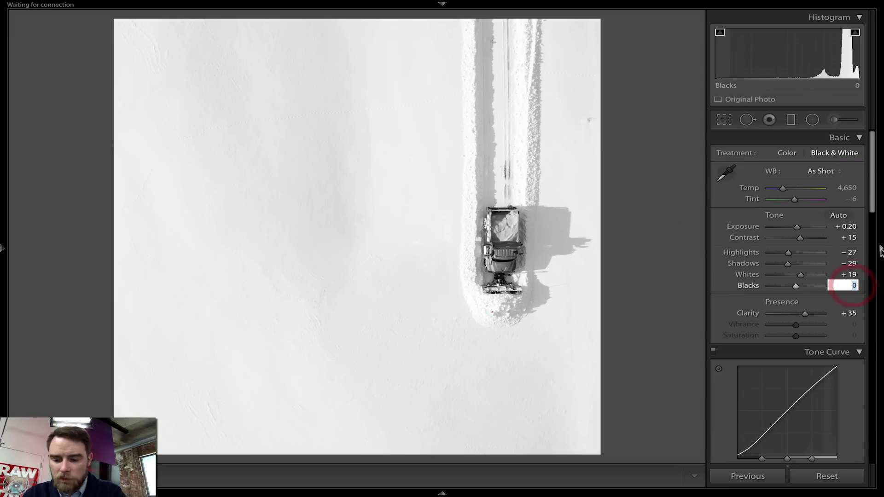
key("BackSpace")
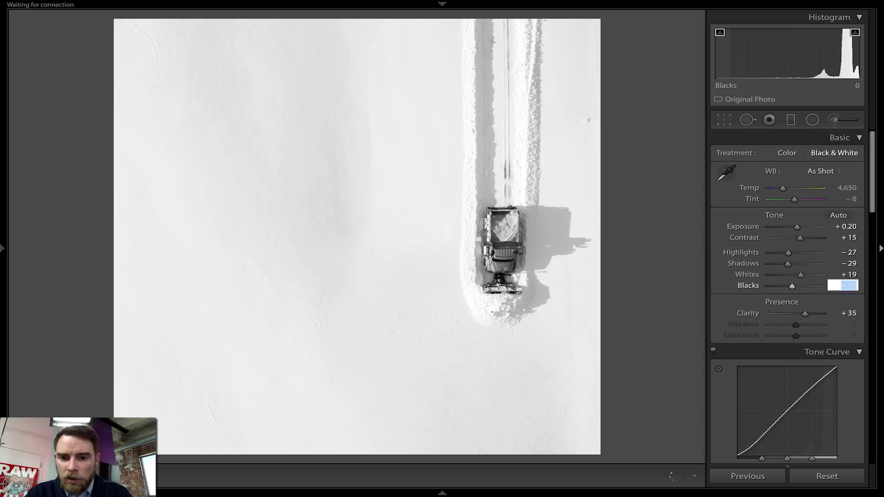
key("Return")
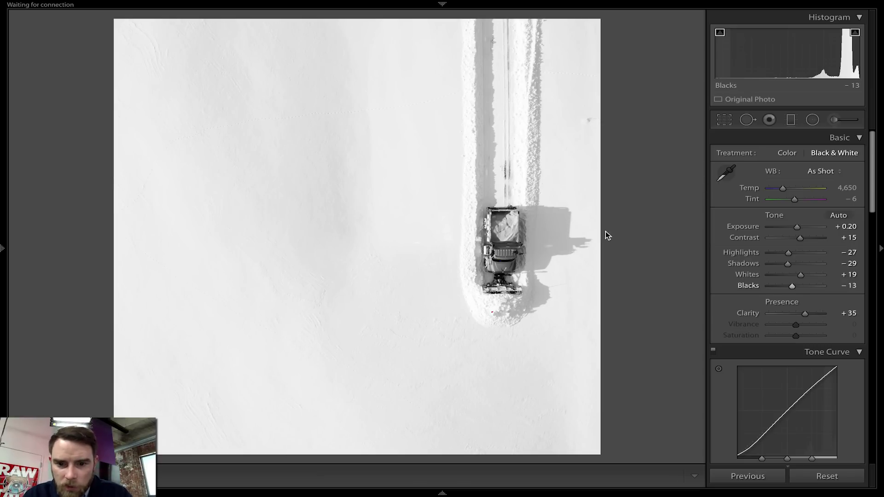
- Inspect at 1:1 against the original, zoom back out and rotate counter-clockwise
left_click(524, 246)
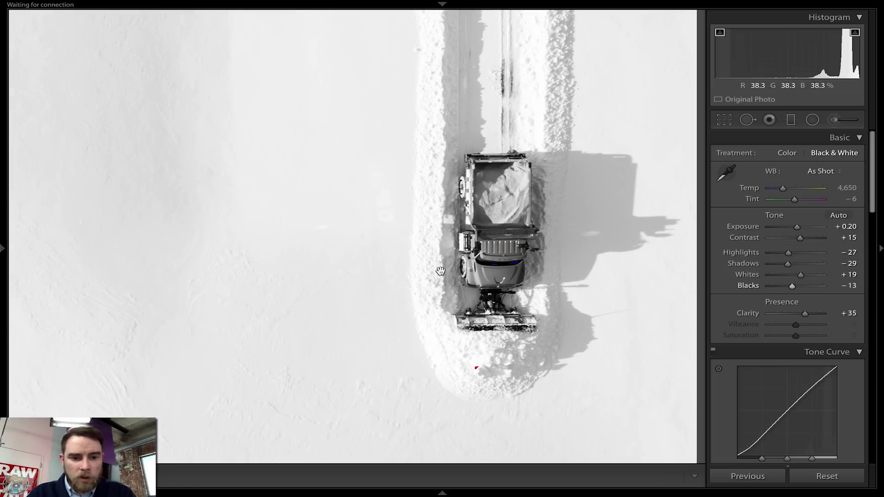
key("backslash")
key("backslash")
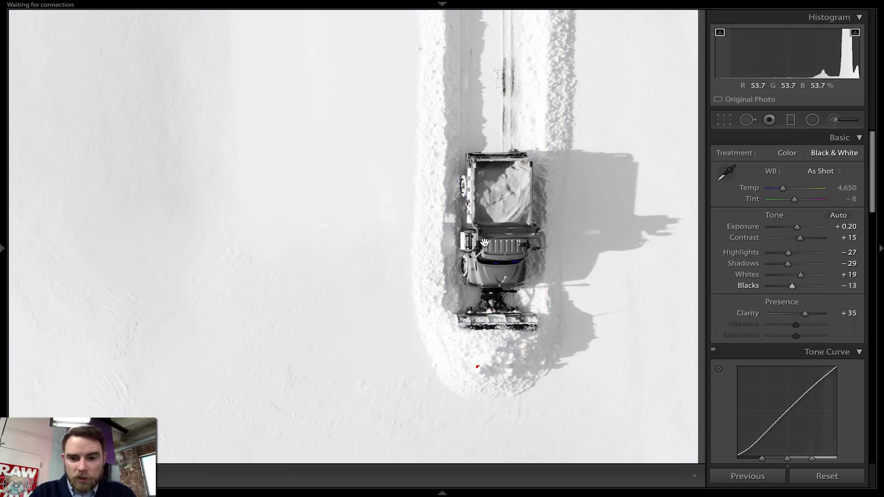
key("ctrl+0")
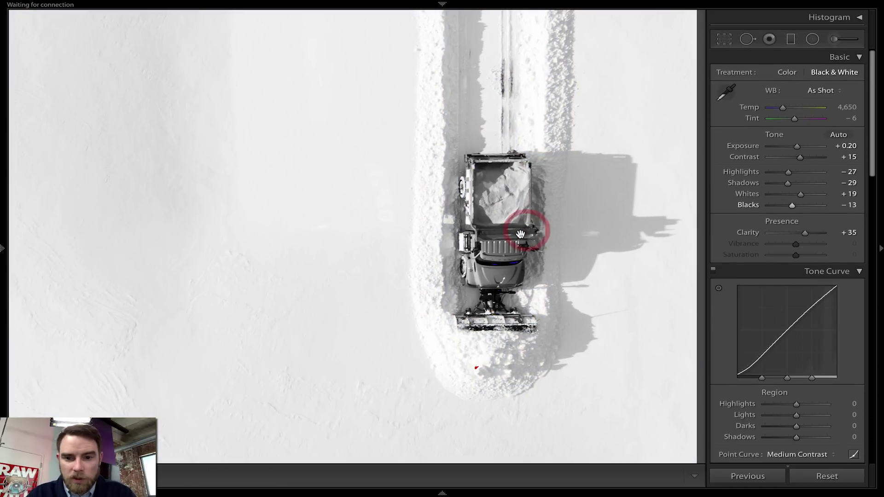
left_click(523, 236)
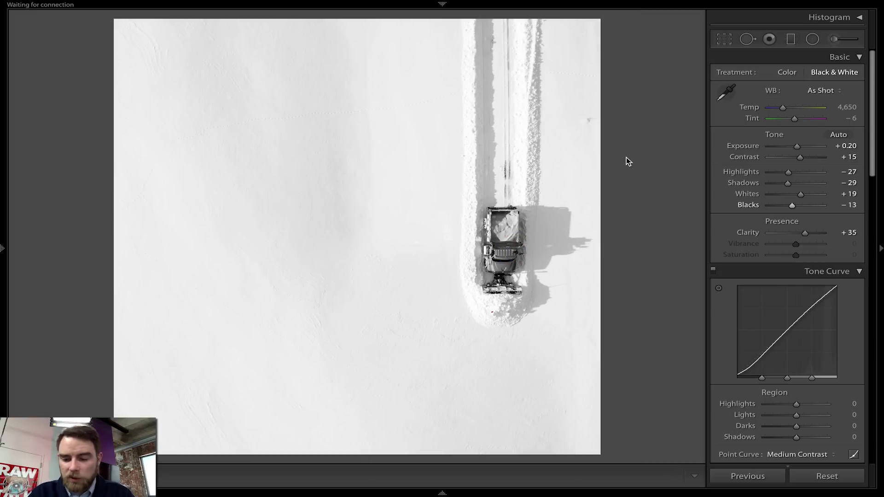
key("ctrl+bracketleft")
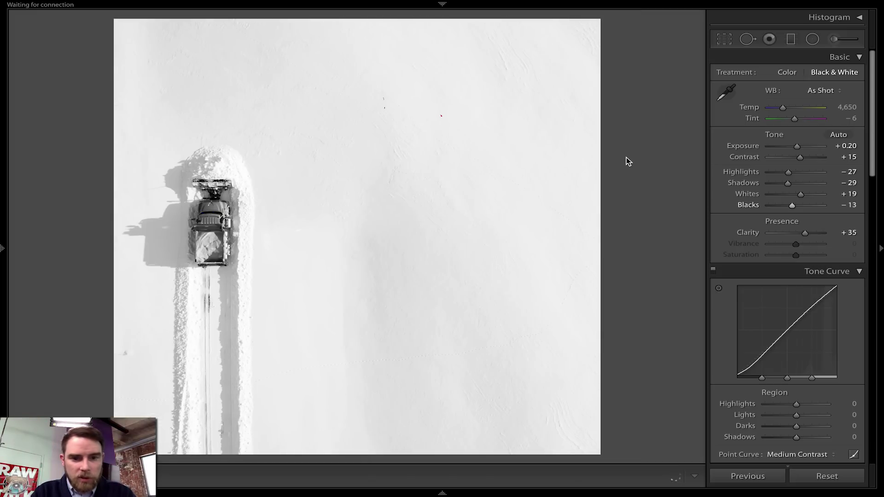
- Try quarter-turn rotations until the plow runs horizontally across the frame
key("ctrl+z")
key("ctrl+shift+z")
key("ctrl+bracketleft")
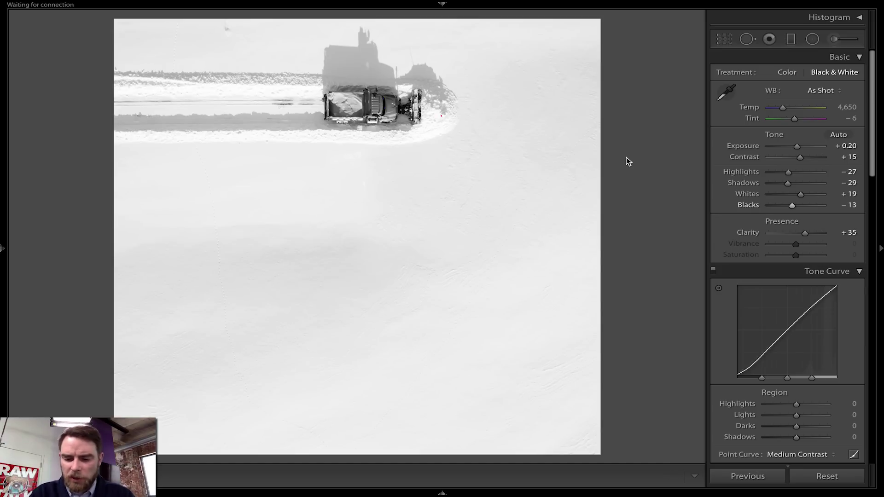
key("ctrl+bracketright")
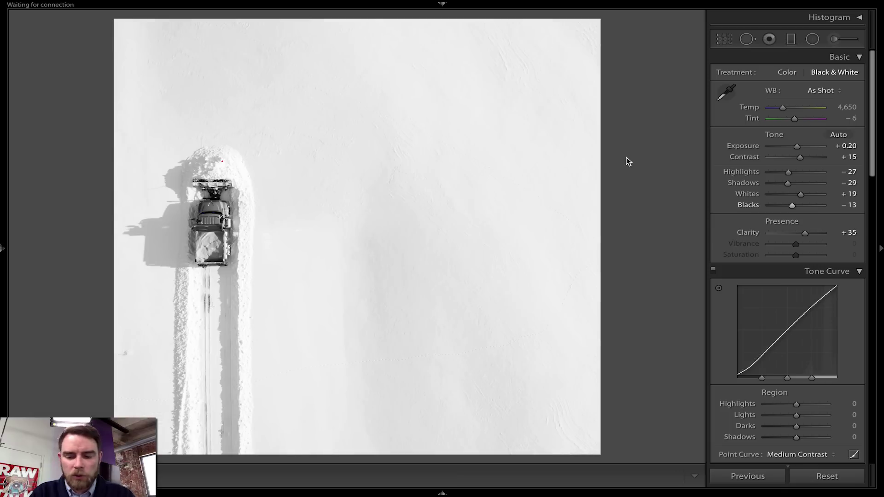
key("ctrl+bracketleft")
key("ctrl+bracketright")
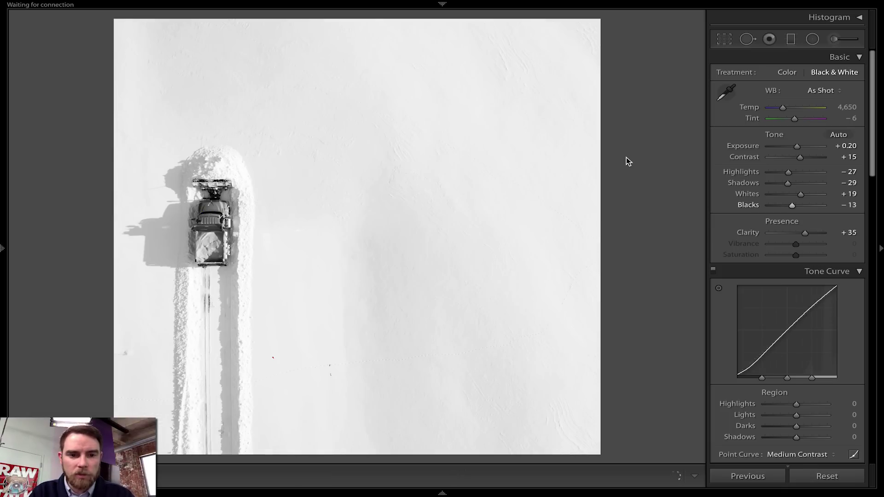
key("ctrl+bracketright")
key("ctrl+bracketright")
key("ctrl+bracketright")
key("ctrl+bracketright")
key("ctrl+bracketright")
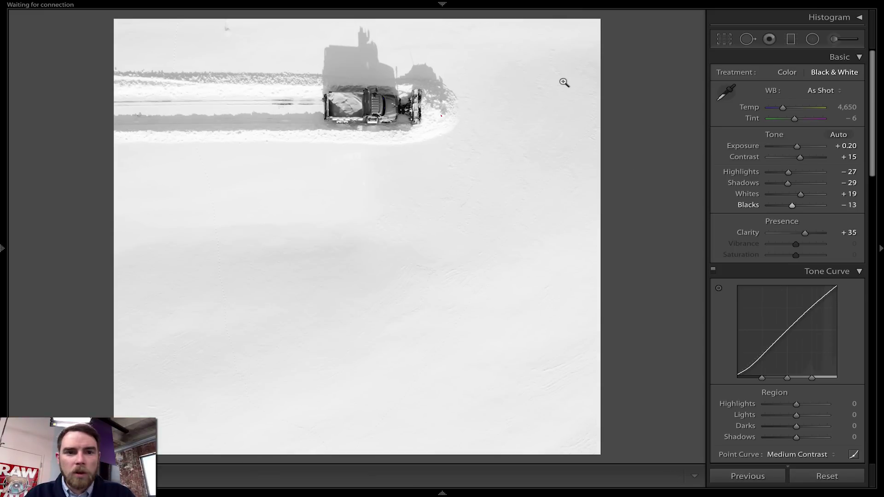
- Zoom to 1:1 and frame the plow in the view
left_click(225, 29)
left_click_drag(231, 42, 278, 134)
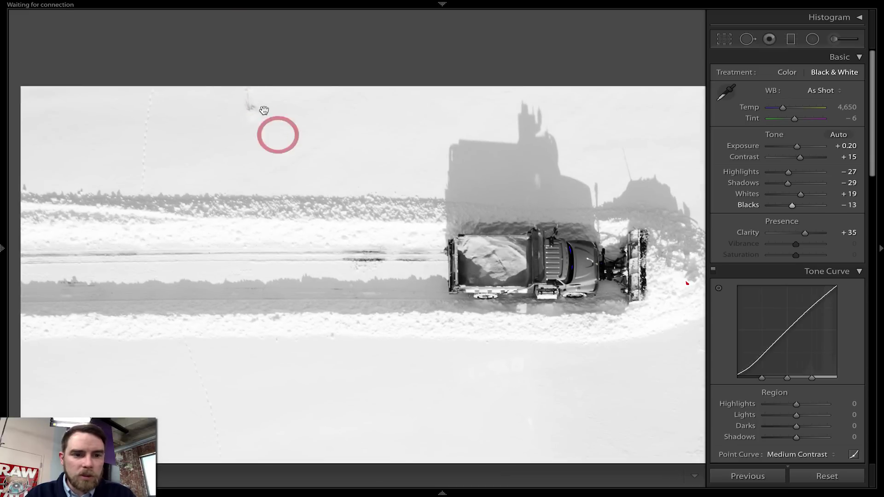
left_click(814, 40)
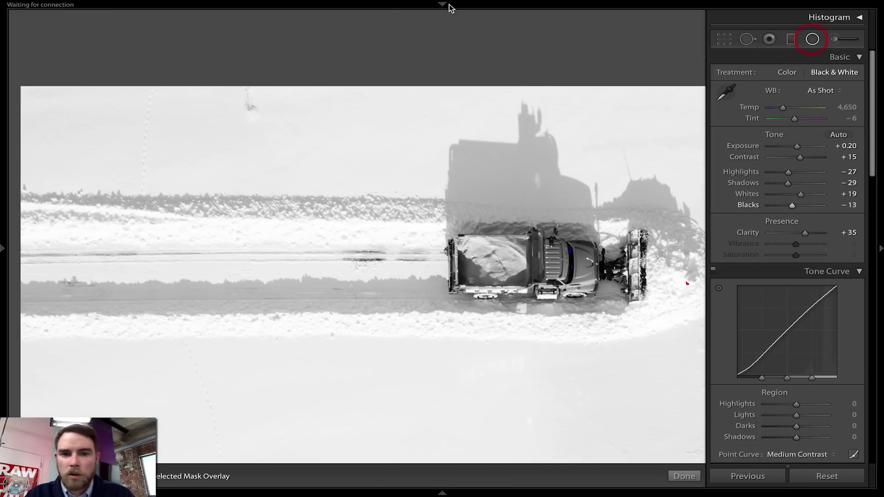
- Heal a spot near the top edge, delete it, and compare with the original
left_click(746, 40)
left_click(249, 106)
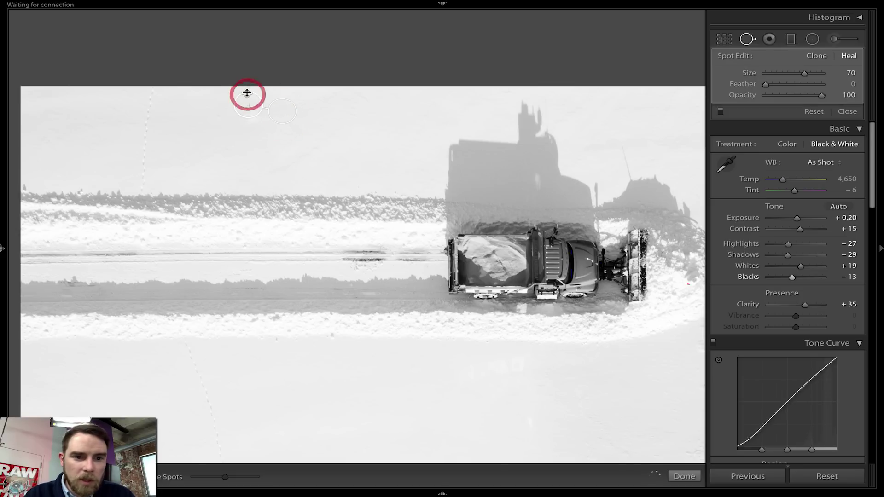
scroll(248, 94, "up", 1)
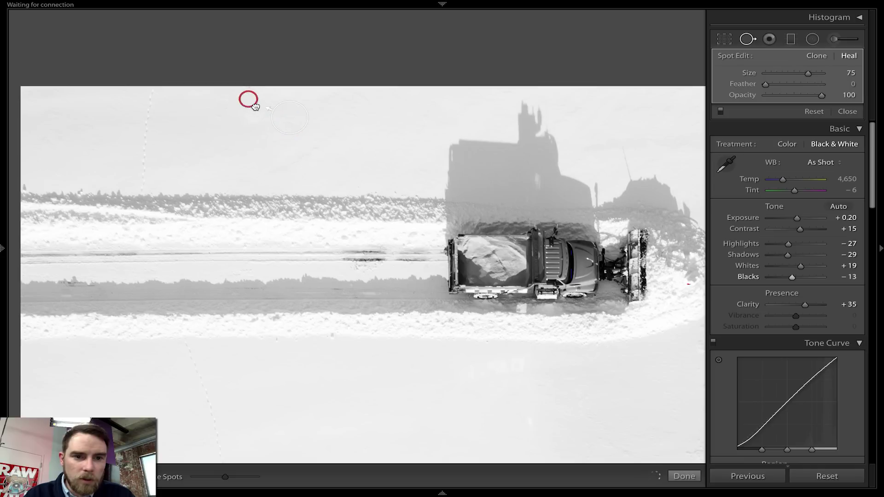
left_click(254, 104)
key("Delete")
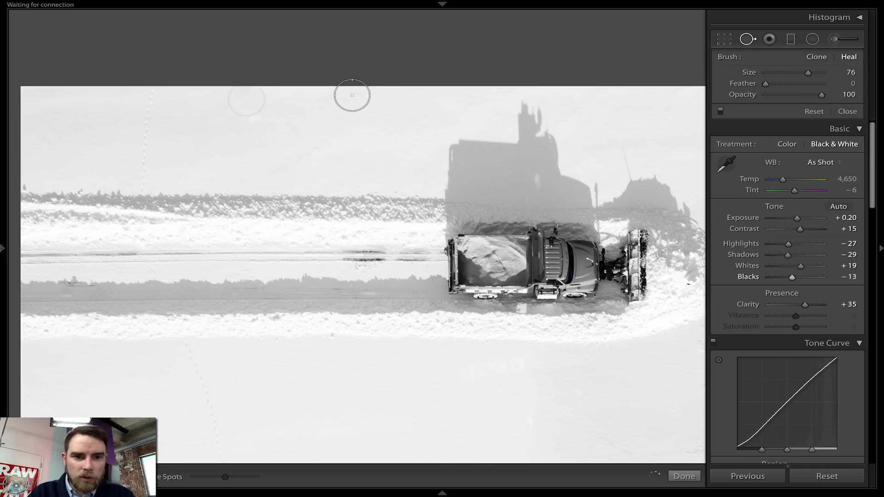
key("q")
key("backslash")
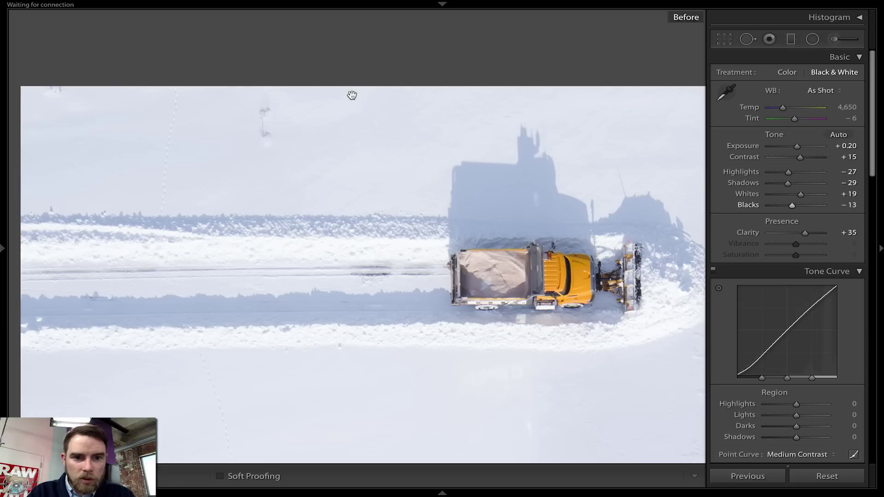
key("backslash")
key("backslash")
key("backslash")
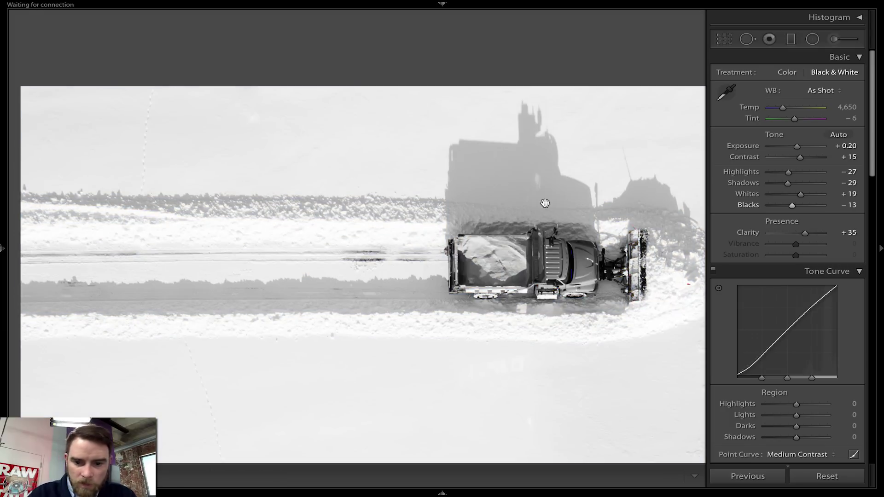
- Zoom into the snow below the plow, heal a blemish there, and compare
left_click(545, 202)
left_click_drag(545, 203, 454, 184)
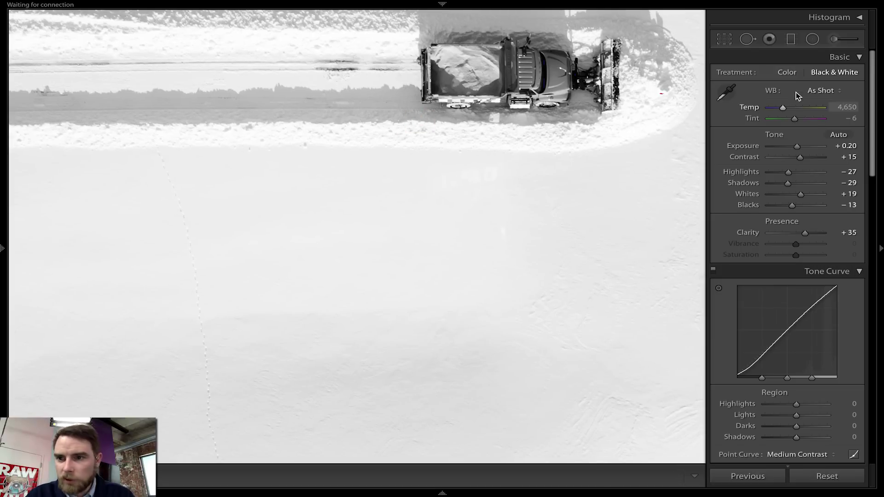
left_click(748, 39)
left_click(500, 235)
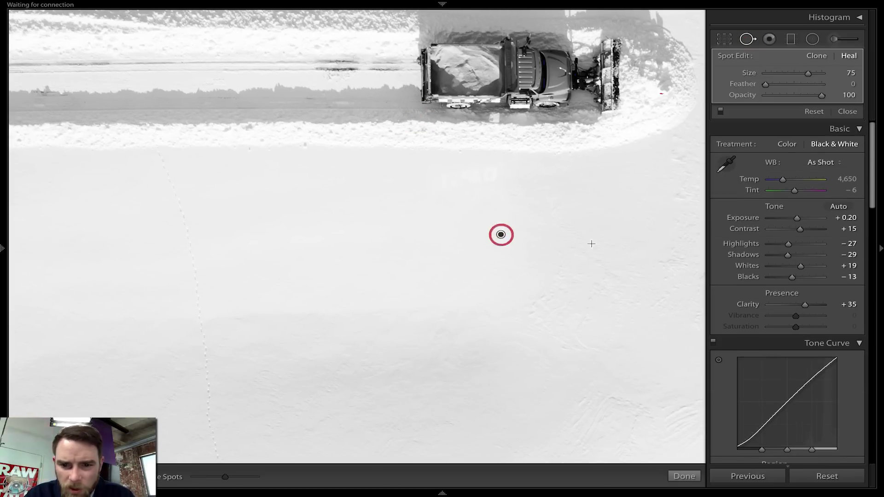
key("q")
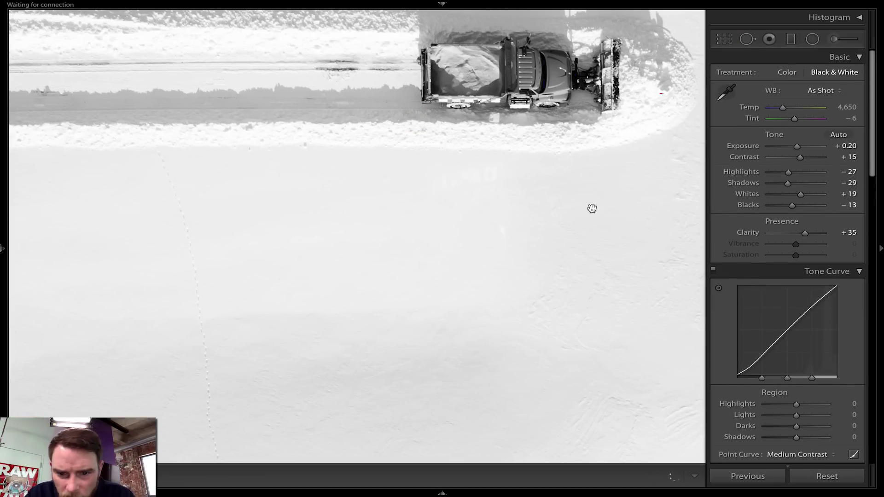
key("backslash")
key("backslash")
key("backslash")
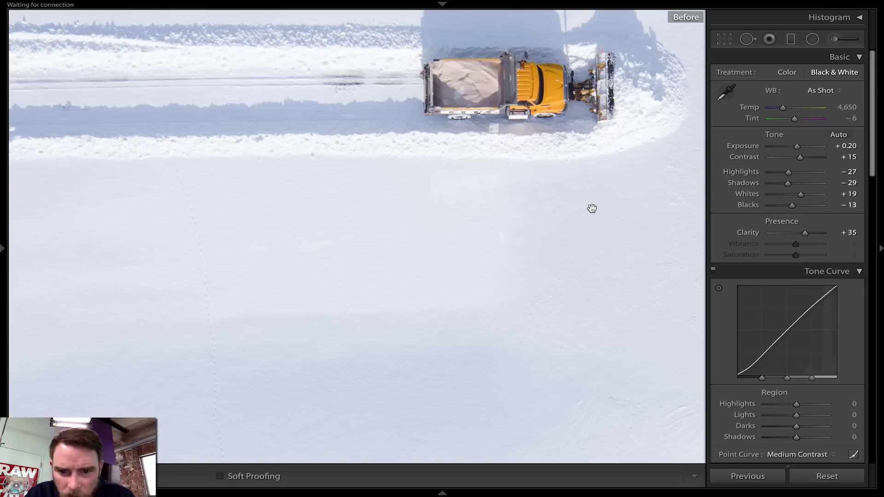
key("backslash")
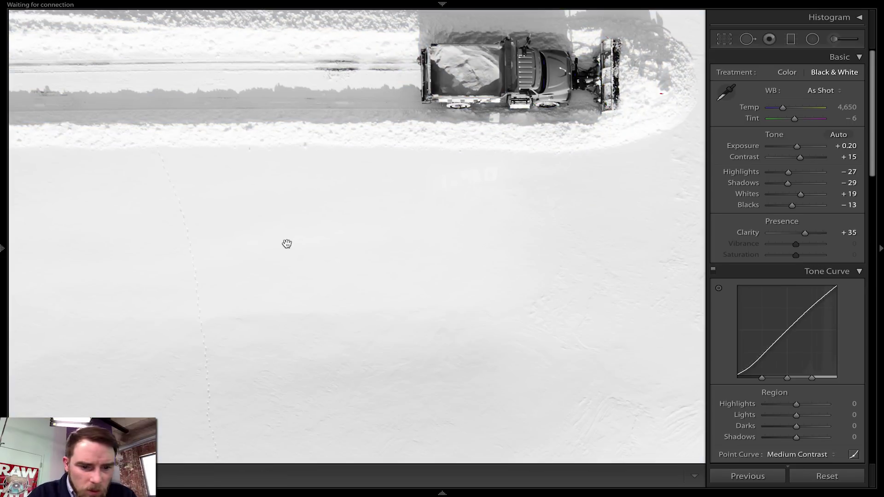
- Zoom out to the whole photo and preview it with panels hidden and lights out
left_click_drag(287, 249, 470, 251)
key("ctrl+0")
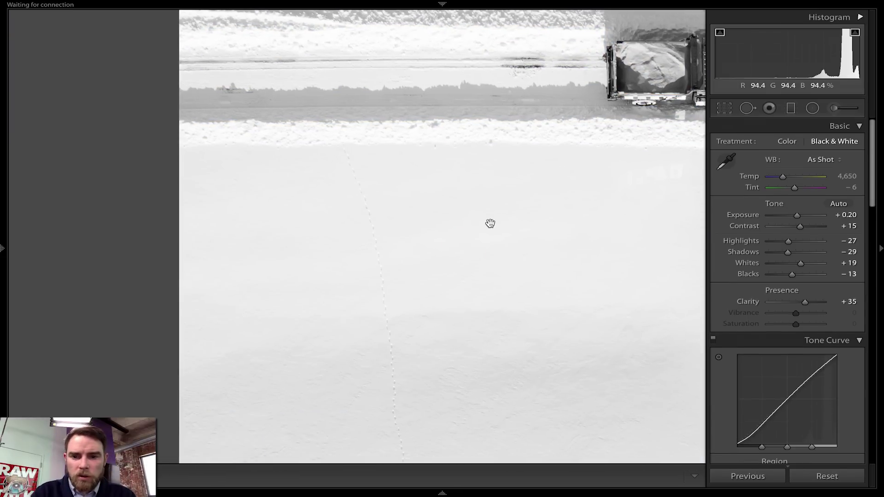
left_click(562, 169)
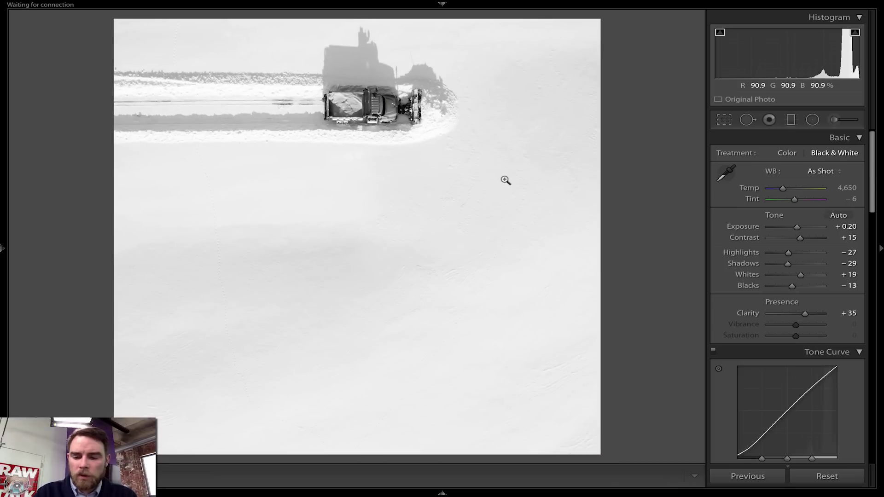
key("Tab")
key("l")
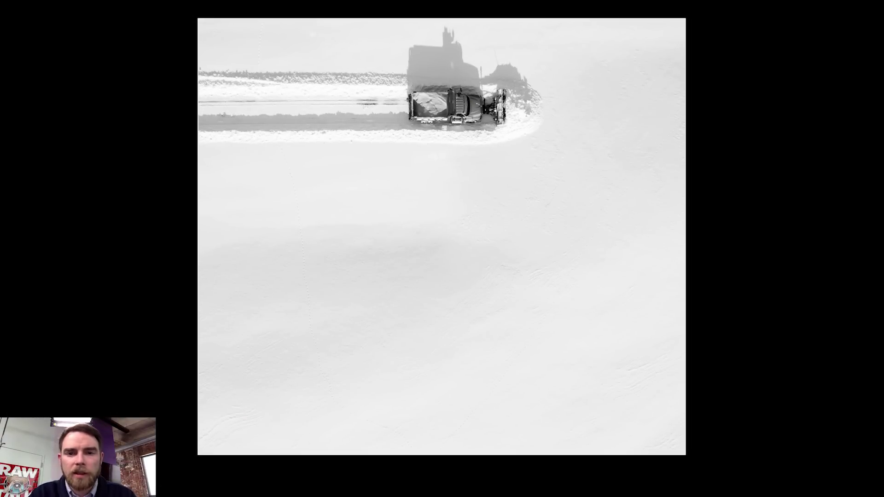
key("l")
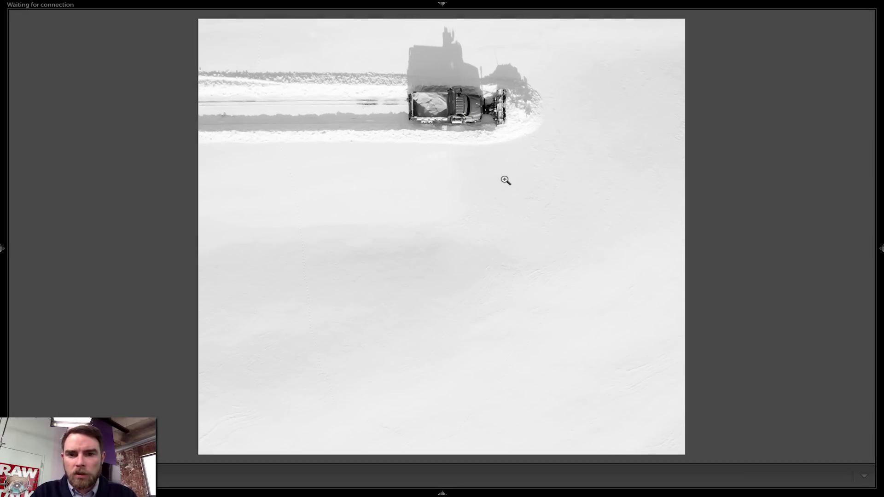
key("l")
key("l")
key("Tab")
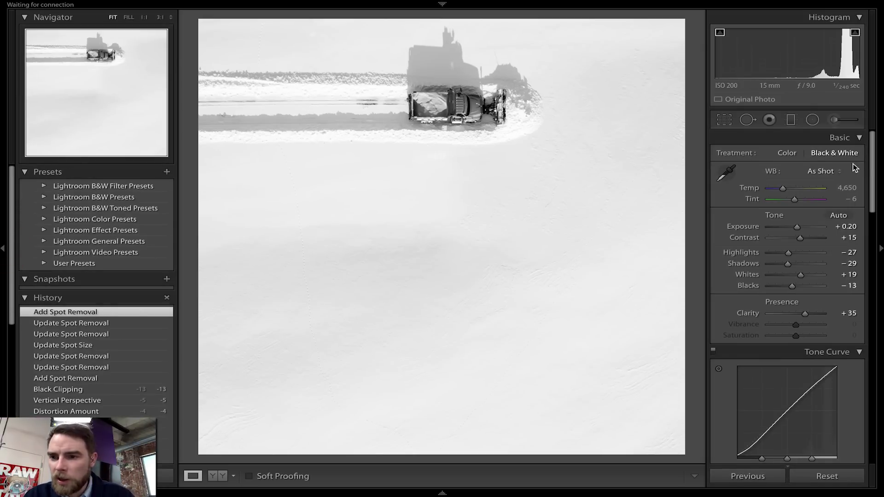
- Start a radial filter with raised contrast and darker exposure
left_click(812, 122)
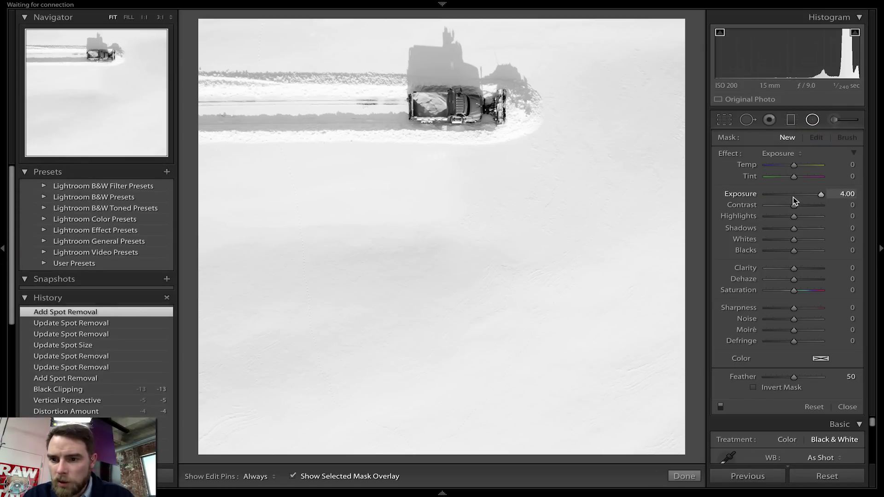
left_click_drag(794, 205, 815, 196)
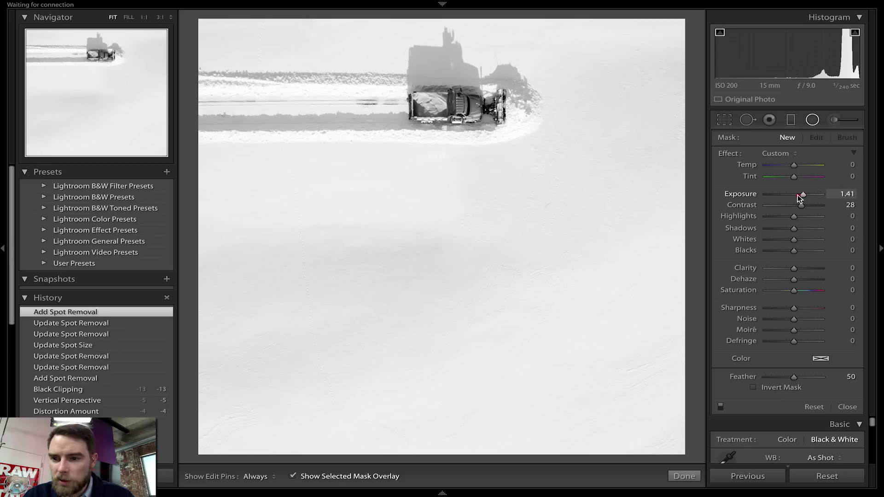
left_click_drag(792, 194, 790, 194)
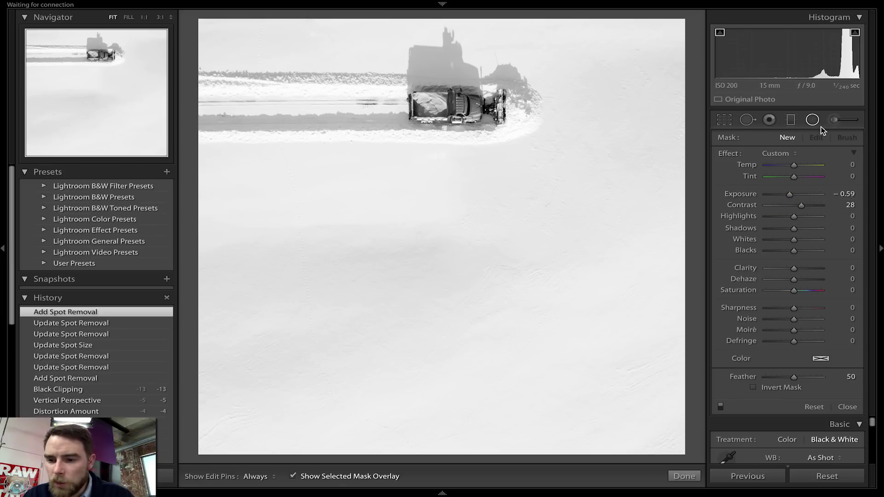
right_click(427, 133)
key("Escape")
right_click(474, 124)
key("Escape")
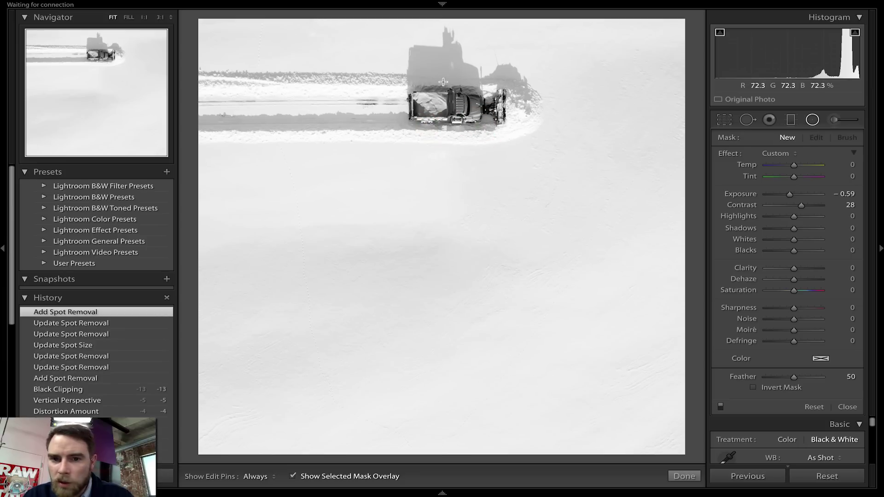
- Draw an inverted radial ellipse over the plow's shadow and adjust its feather
mouse_move(454, 69)
left_mouse_down()
mouse_move(438, 67)
mouse_move(491, 90)
left_mouse_up()
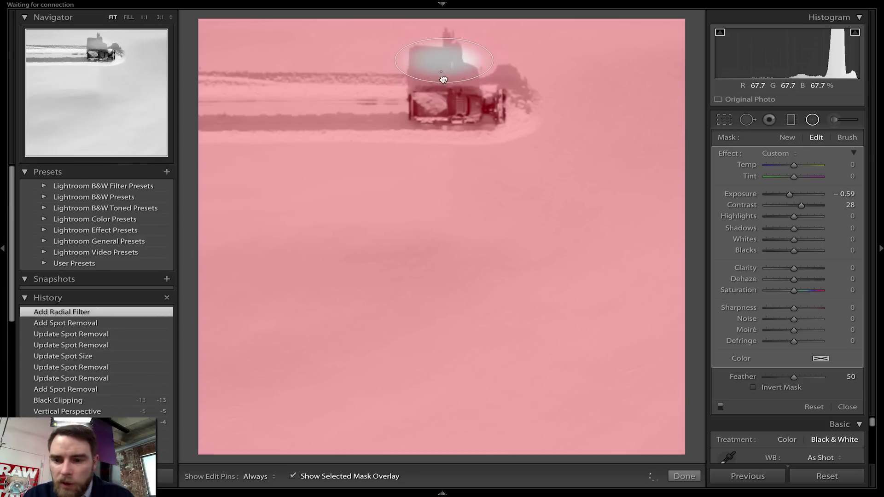
left_click_drag(444, 70, 443, 61)
left_click(754, 387)
mouse_move(444, 38)
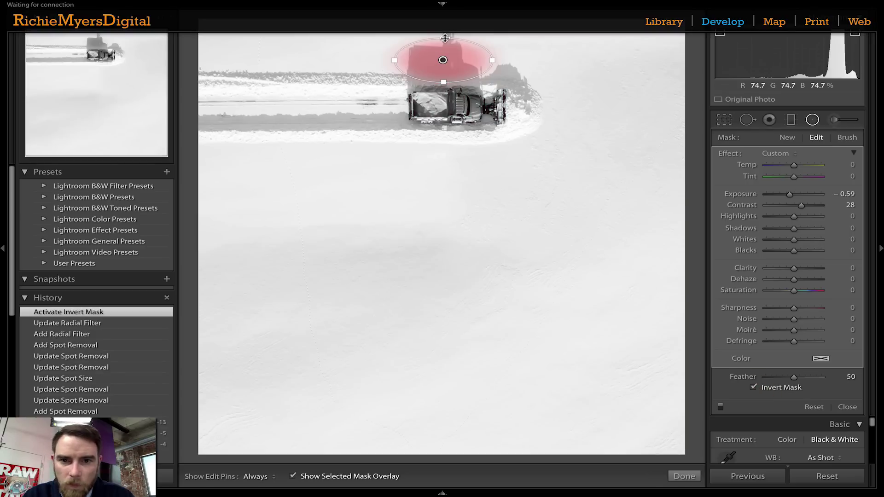
left_click_drag(442, 62, 443, 56)
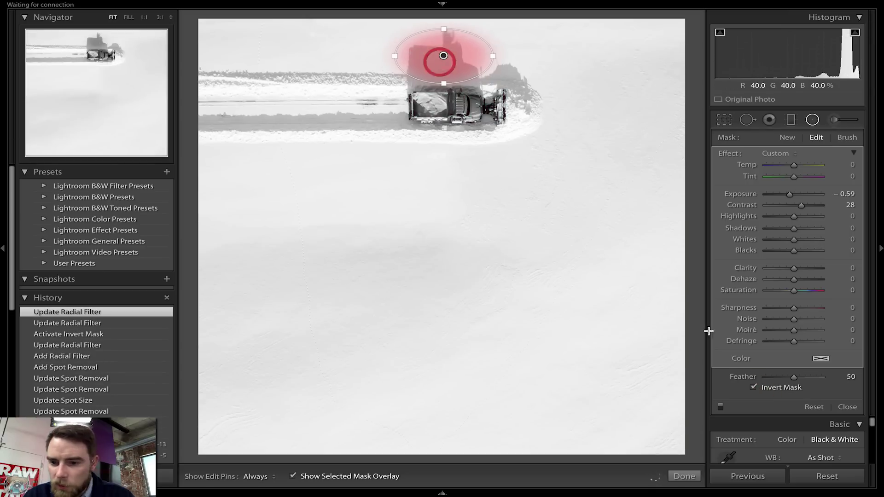
left_click_drag(794, 377, 799, 376)
double_click(813, 377)
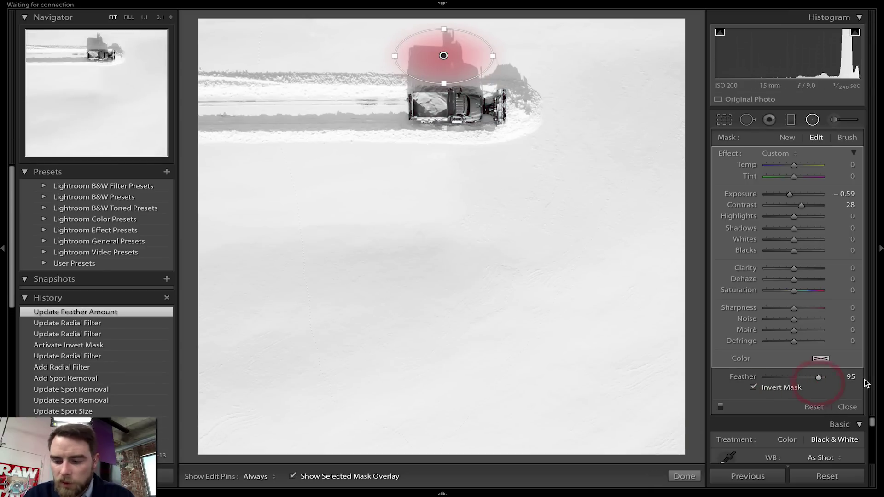
key("Return")
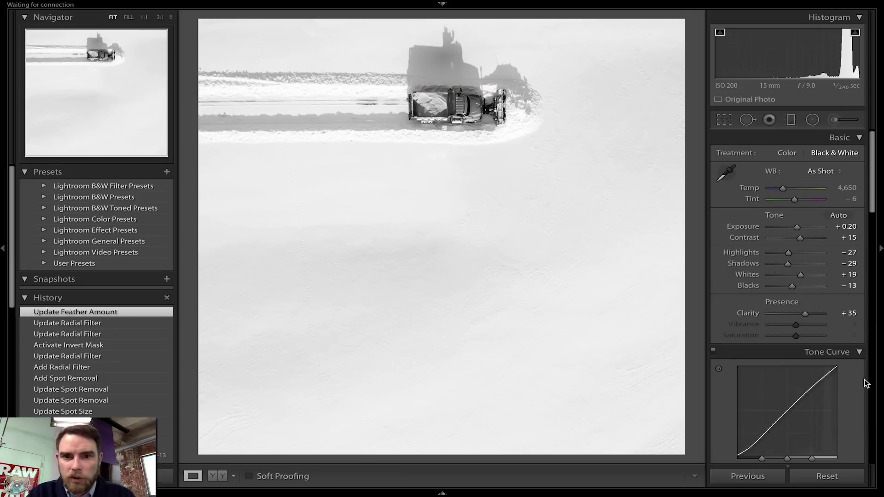
- Compare with the original, then delete both radial filters from the shadow
key("backslash")
key("backslash")
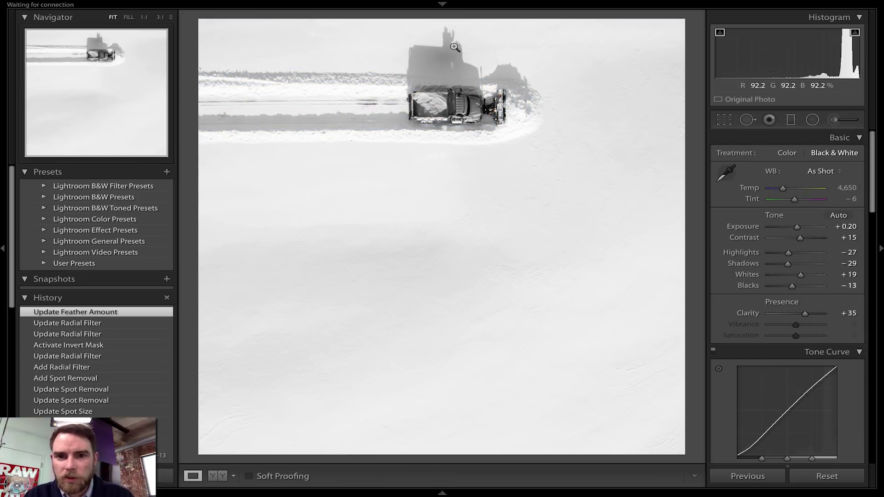
left_click(454, 47)
key("shift+m")
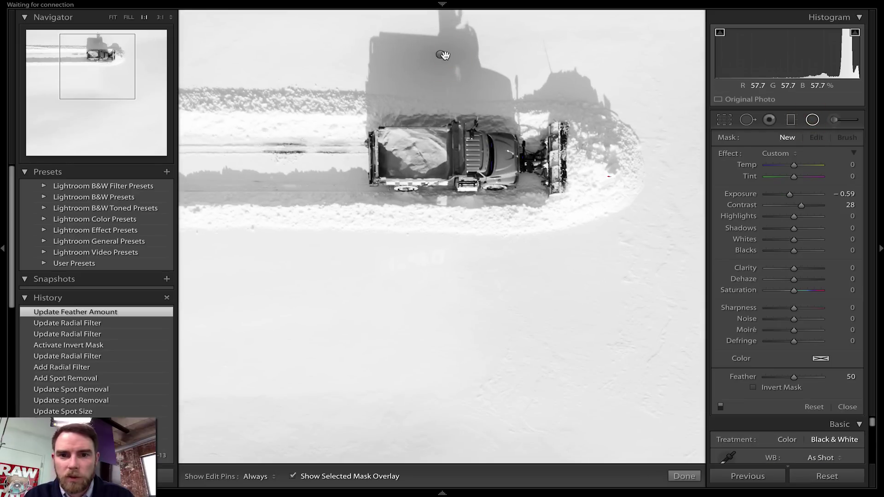
left_click(443, 54)
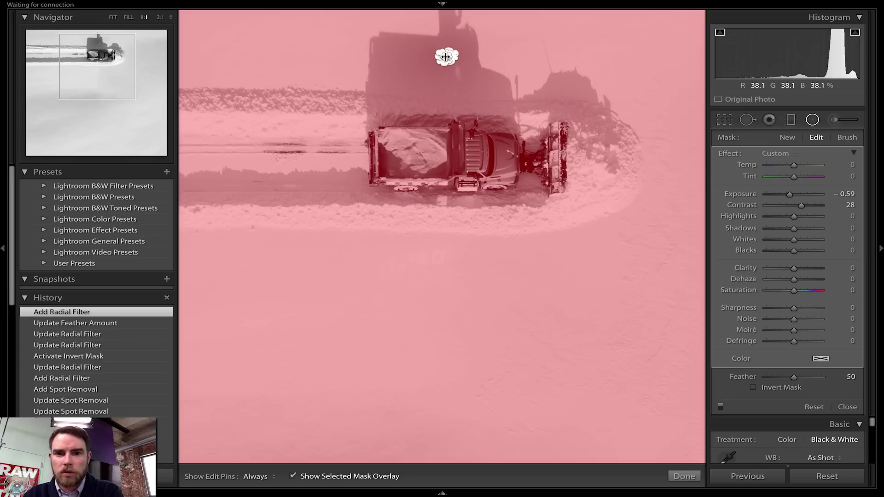
key("Delete")
left_click(441, 55)
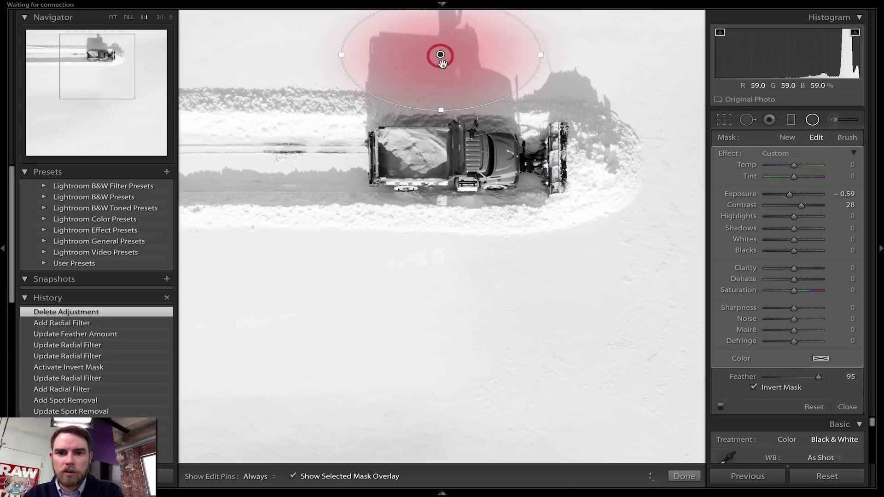
key("Delete")
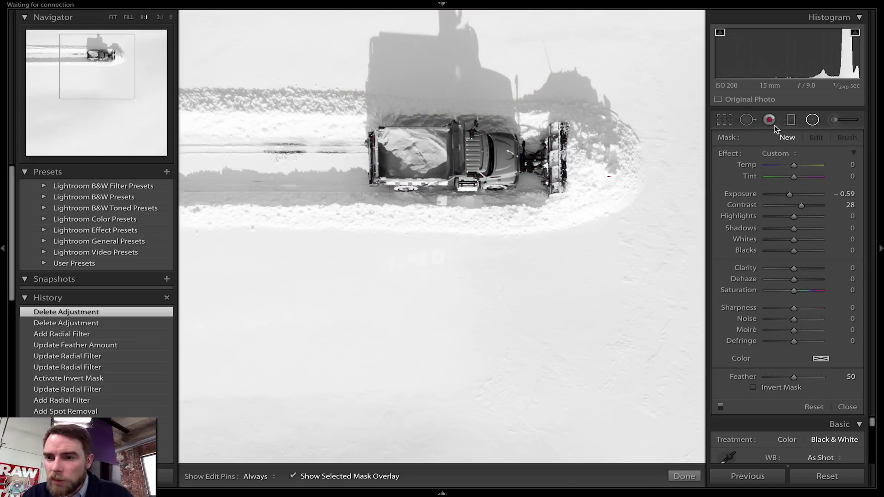
left_click(835, 121)
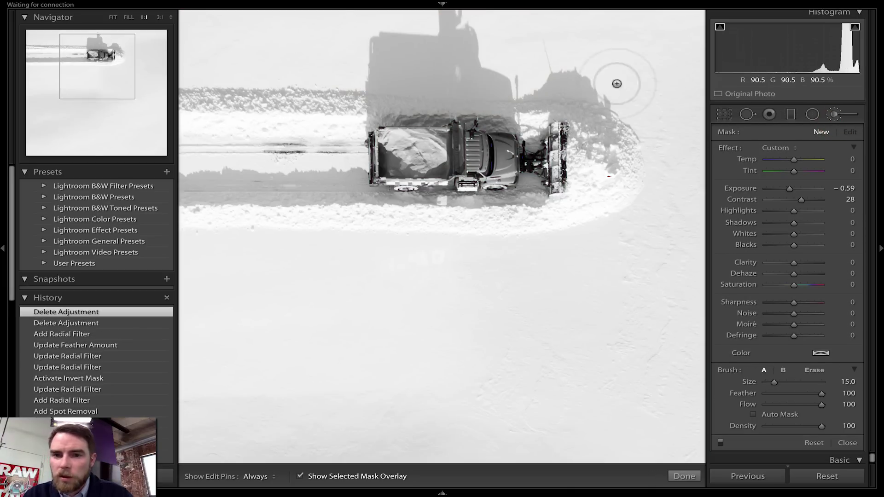
- Paint an adjustment brush mask over the truck's shadow, shrinking the brush for detail
mouse_move(443, 84)
left_mouse_down()
mouse_move(422, 138)
mouse_move(390, 127)
mouse_move(401, 130)
left_mouse_up()
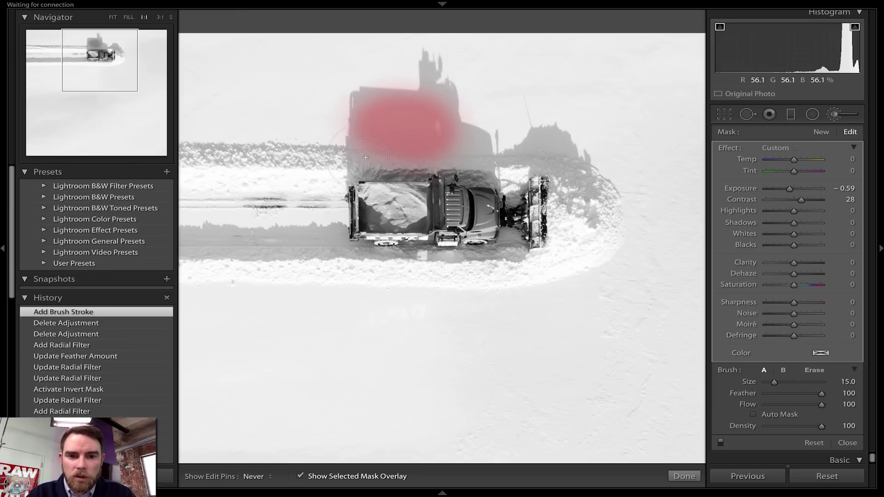
left_click_drag(366, 158, 425, 92)
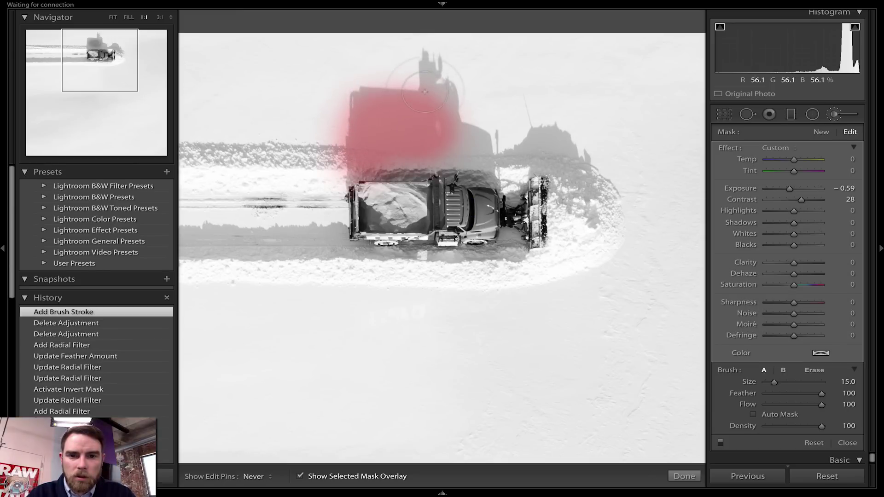
left_click_drag(428, 75, 435, 66)
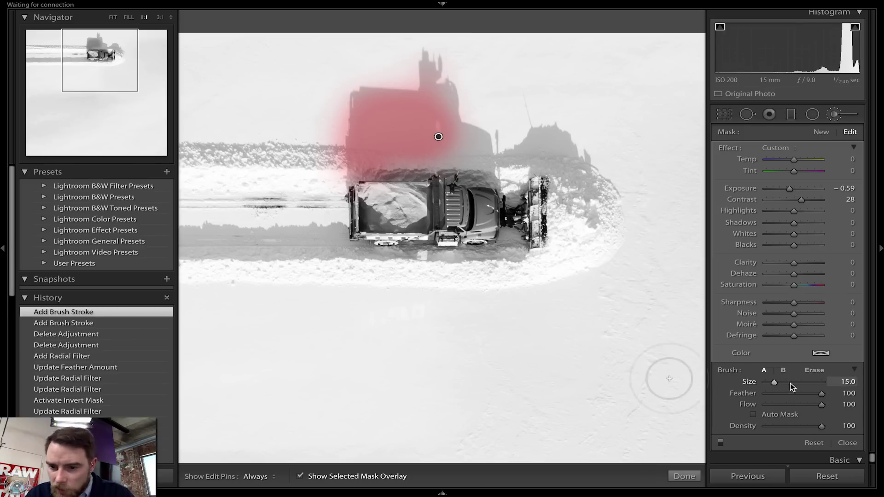
scroll(774, 382, "up", 2)
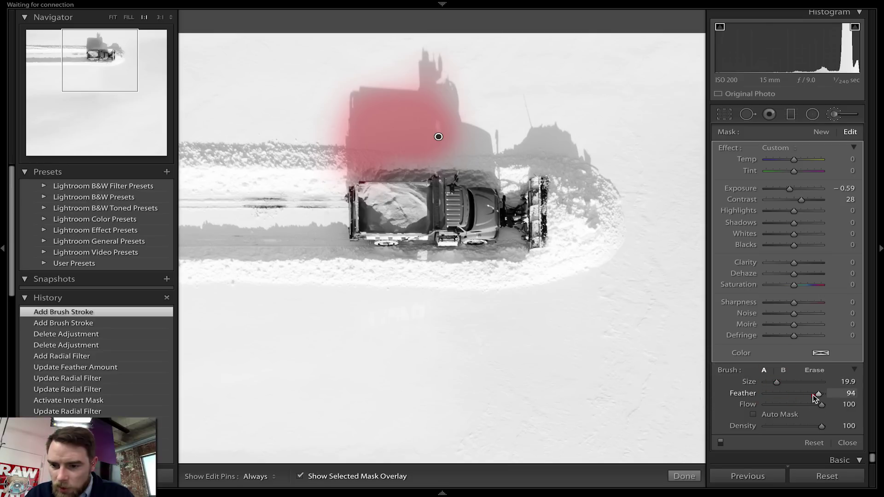
scroll(774, 394, "down", 5)
left_click_drag(776, 381, 768, 383)
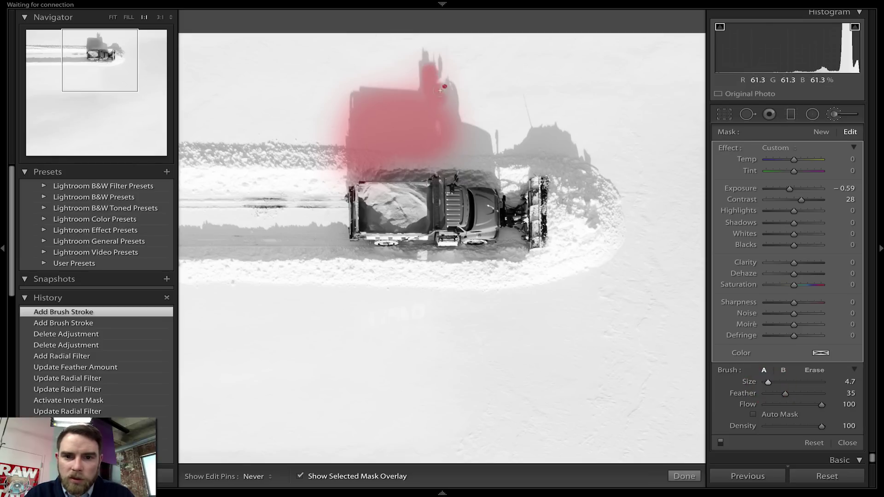
left_click_drag(452, 136, 474, 147)
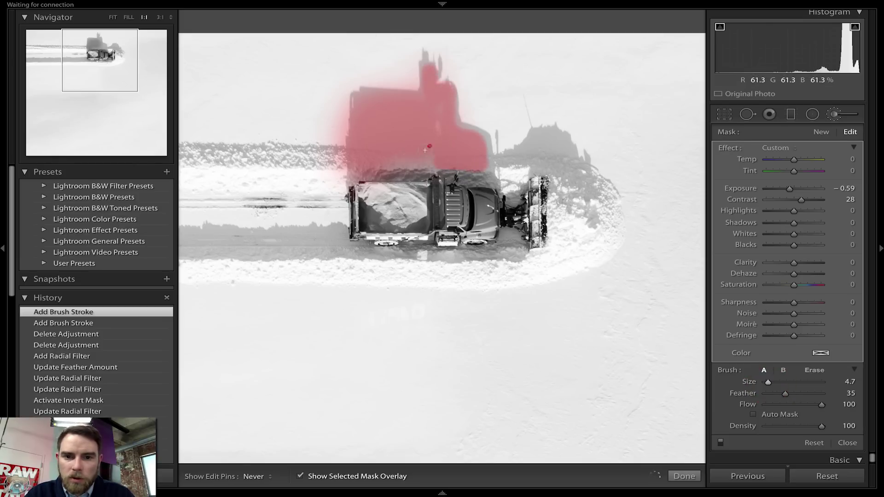
left_click_drag(399, 164, 378, 169)
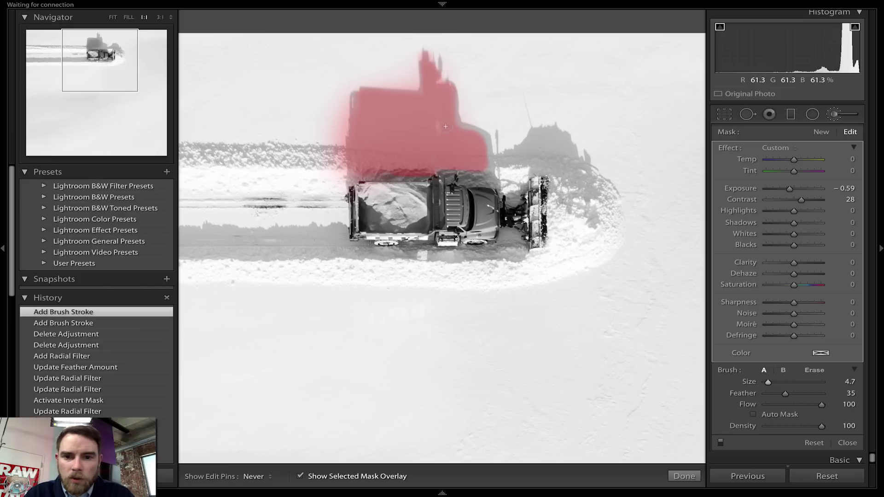
left_click(485, 185)
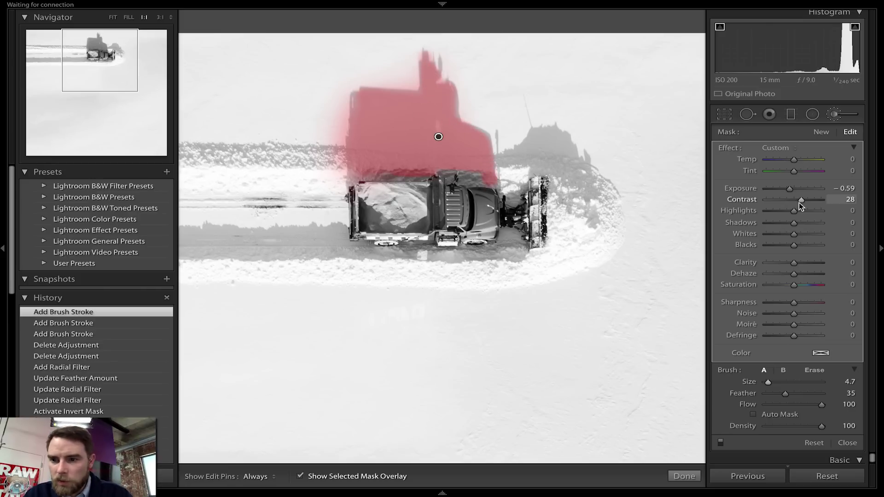
- Raise the painted shadow's Contrast to 45 and lower its Exposure to -0.95
left_click_drag(798, 199, 807, 201)
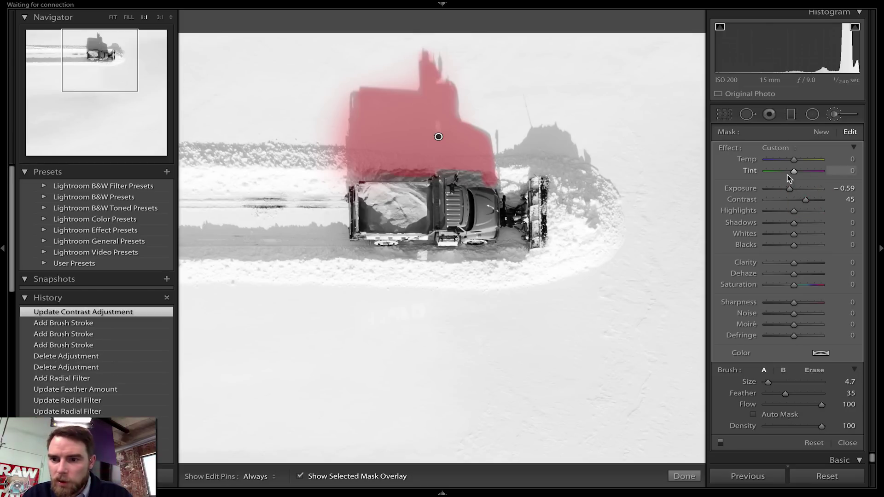
left_click_drag(789, 188, 787, 188)
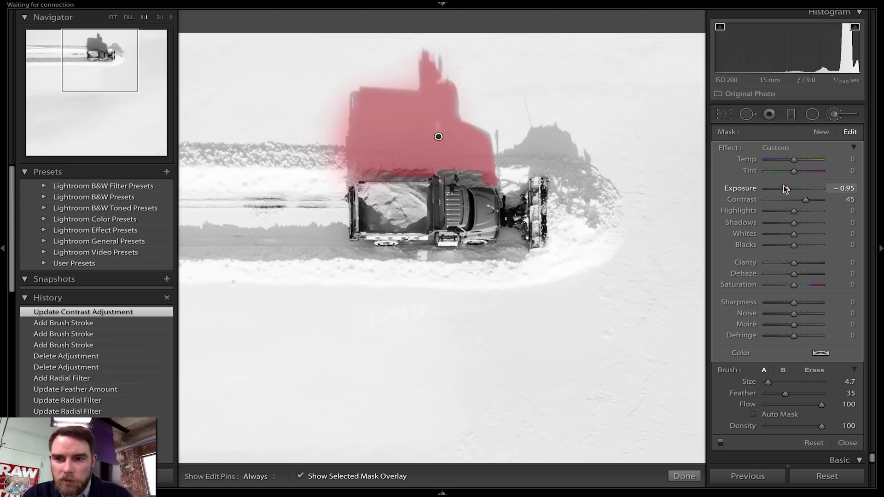
left_click(859, 148)
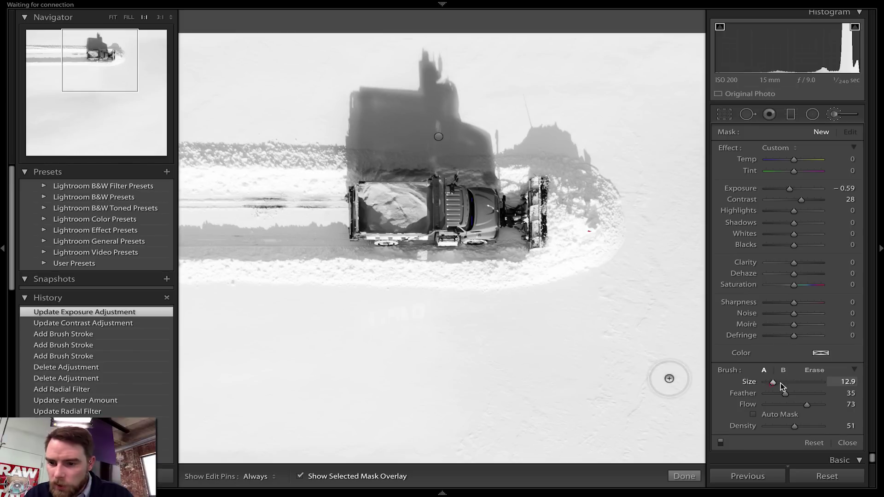
- Paint a new, larger brush stroke across the shadow's cab area
left_click_drag(766, 382, 773, 383)
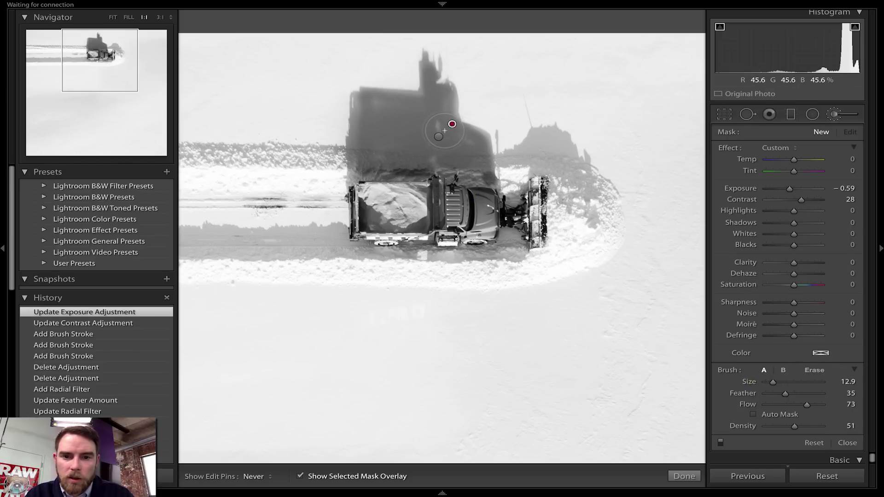
left_click_drag(434, 117, 411, 159)
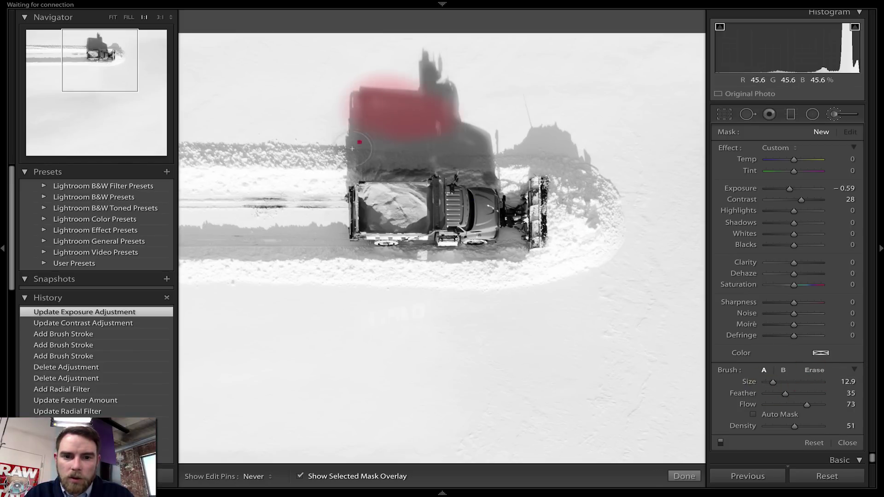
mouse_move(409, 173)
left_mouse_down()
mouse_move(464, 164)
mouse_move(448, 138)
mouse_move(382, 170)
left_mouse_up()
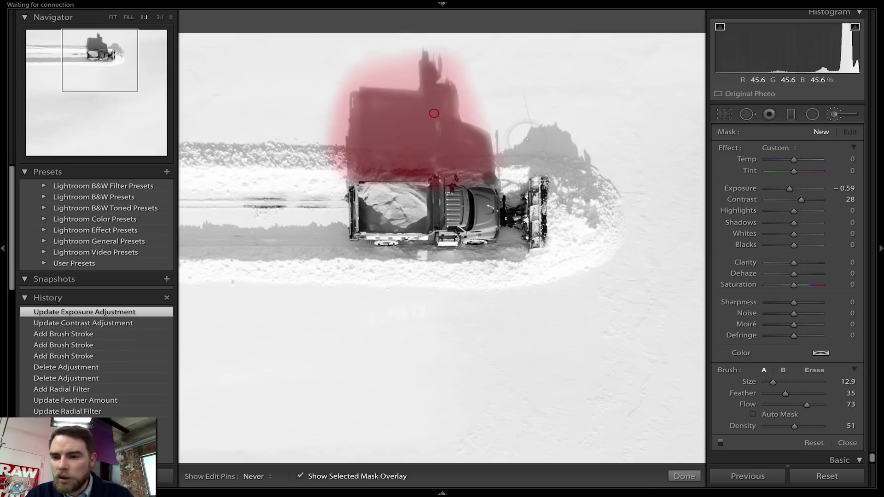
left_click(434, 114)
- Set the new adjustment to Contrast 18 and Exposure -0.43
left_click(849, 198)
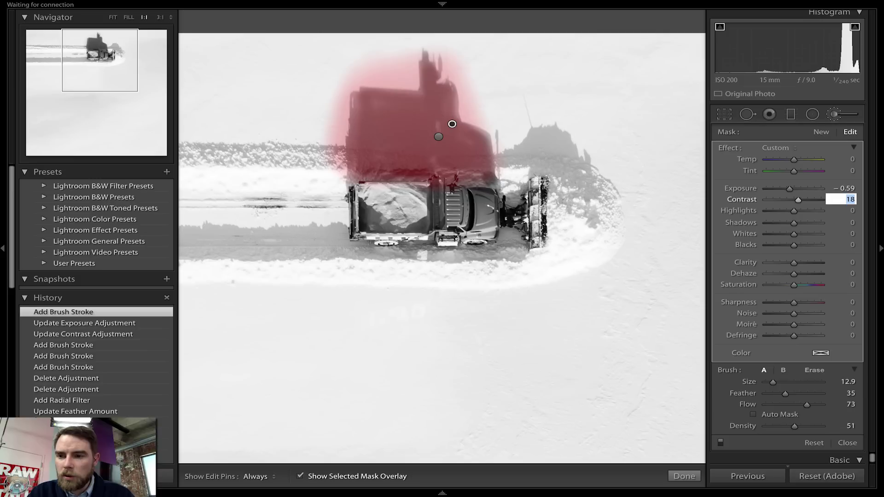
key("shift+Tab")
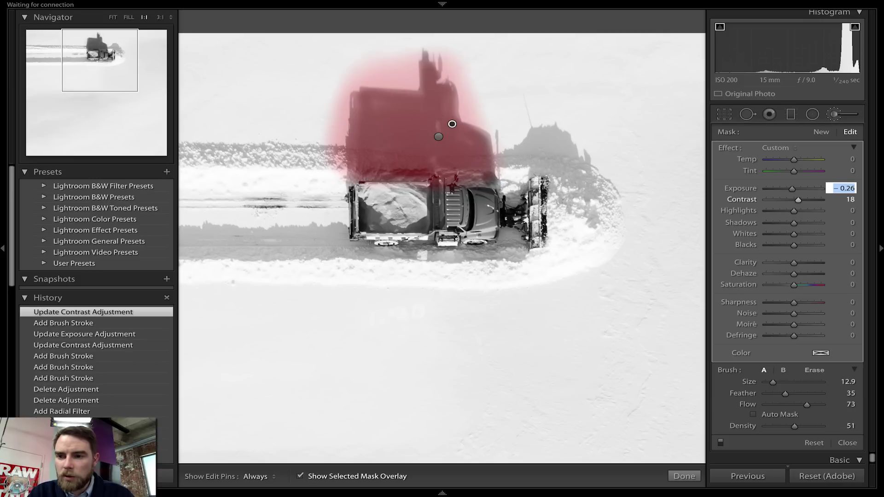
key("shift+Up")
type("43")
key("Return")
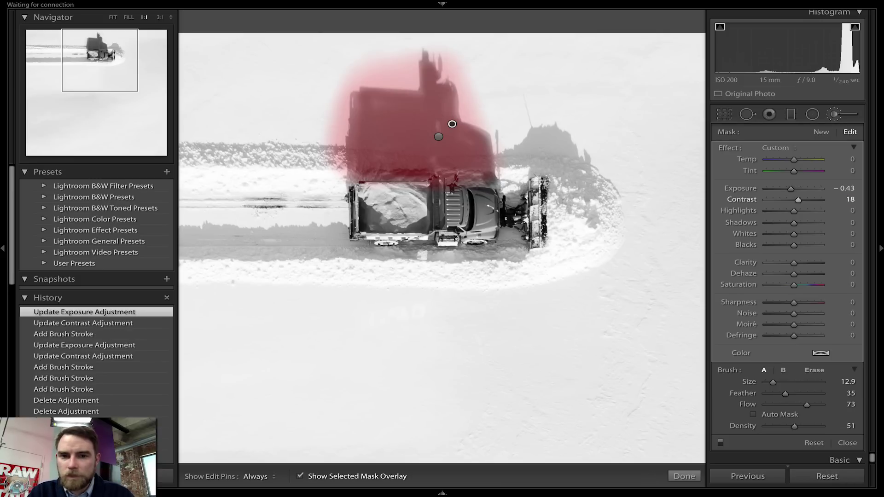
- Delete the earlier, stronger darkening pin and close the Adjustment Brush
key("shift+Up")
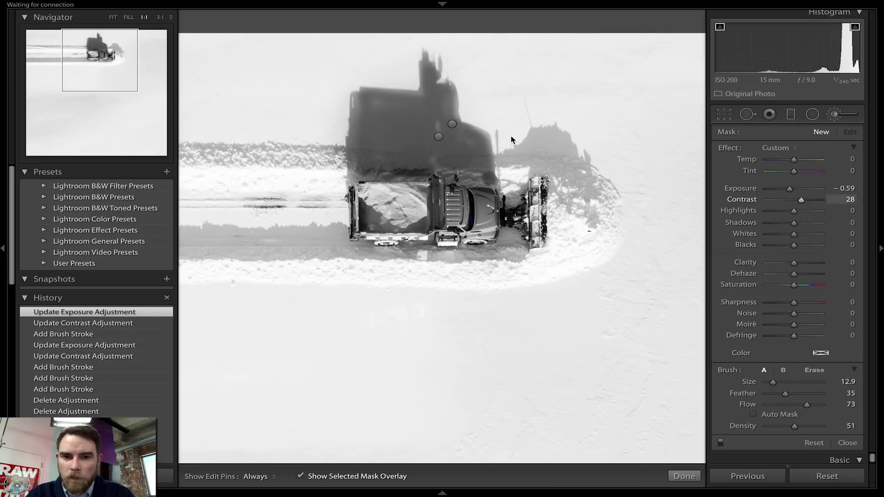
left_click(438, 136)
key("Delete")
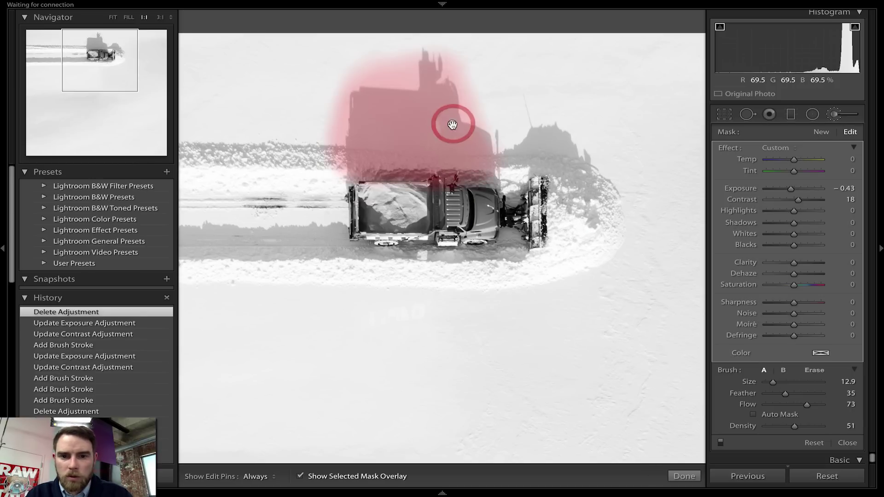
key("k")
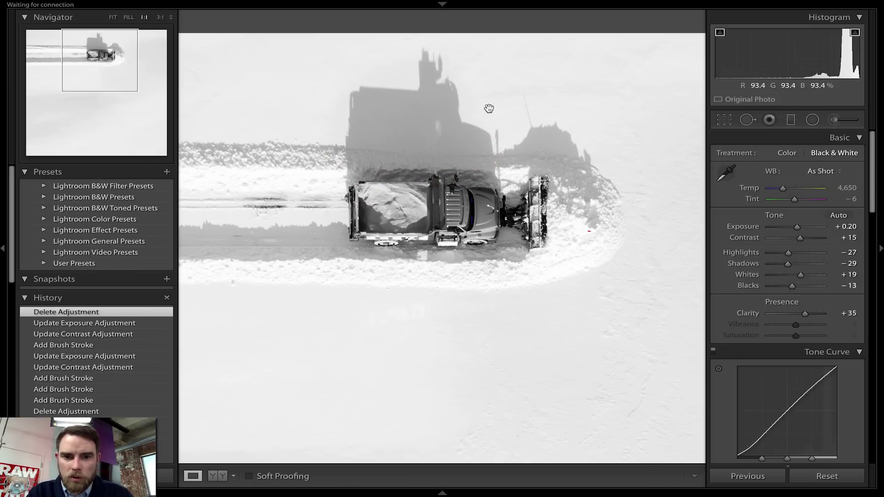
- Check the edit against the original, then hide the histogram and panels and fit the photo
key("backslash")
key("backslash")
key("ctrl+0")
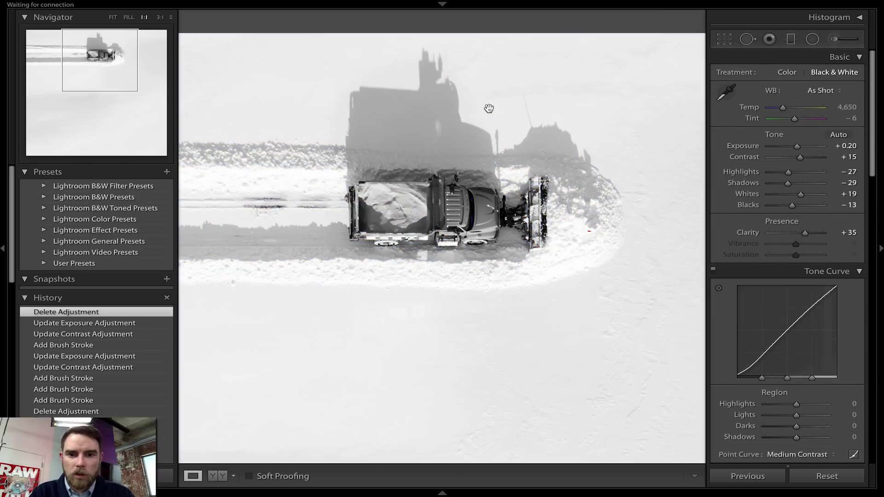
key("Tab")
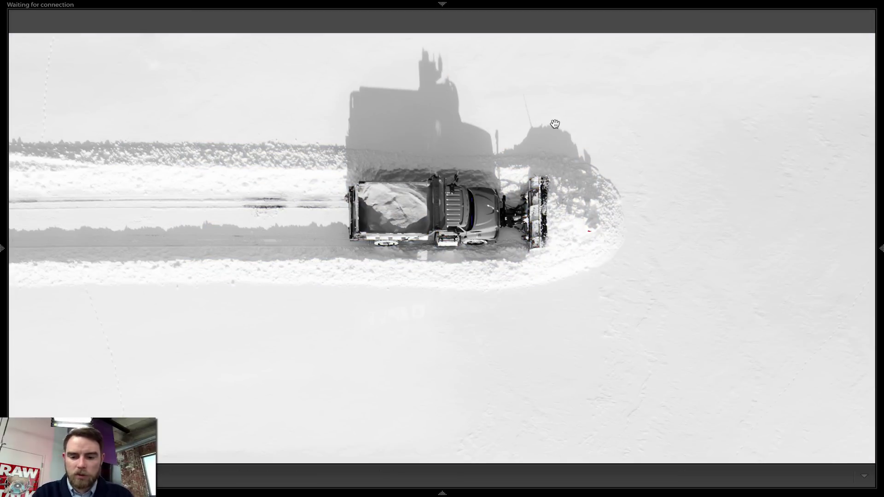
left_click(555, 124)
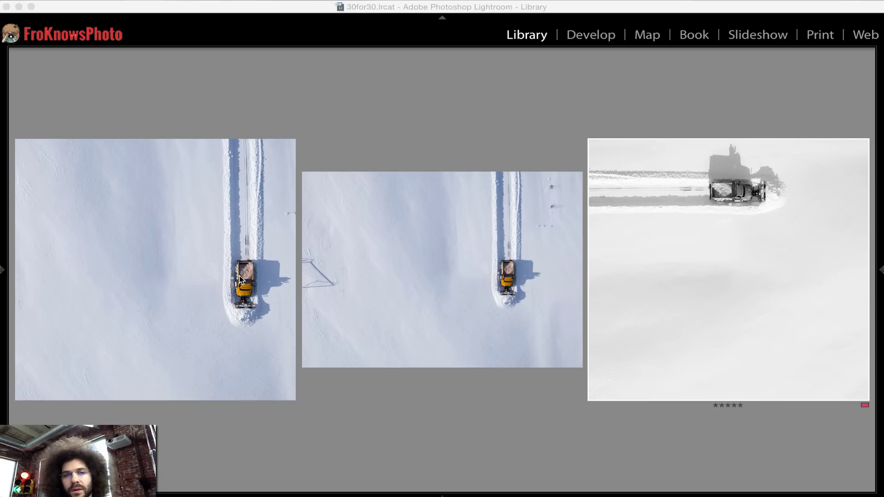
left_click(489, 278)
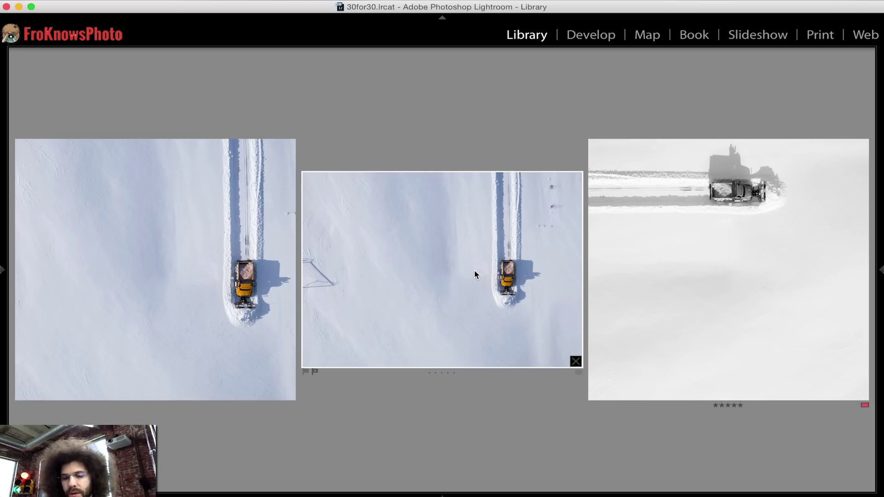
double_click(469, 267)
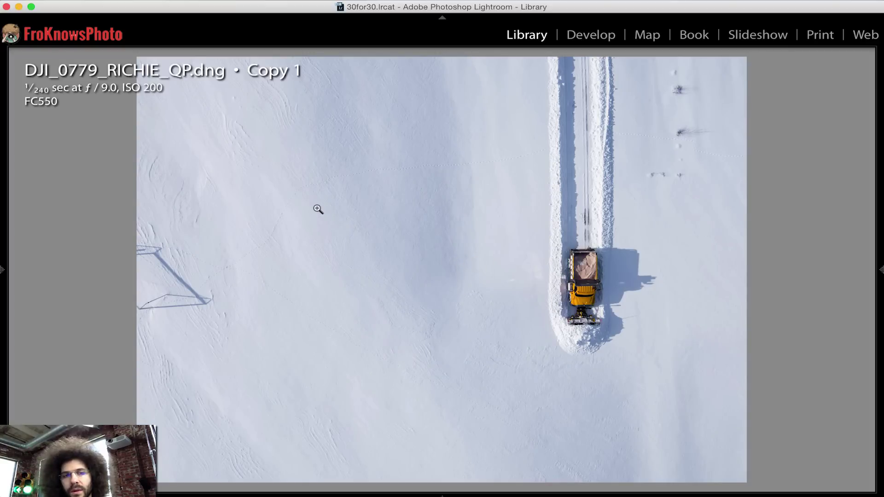